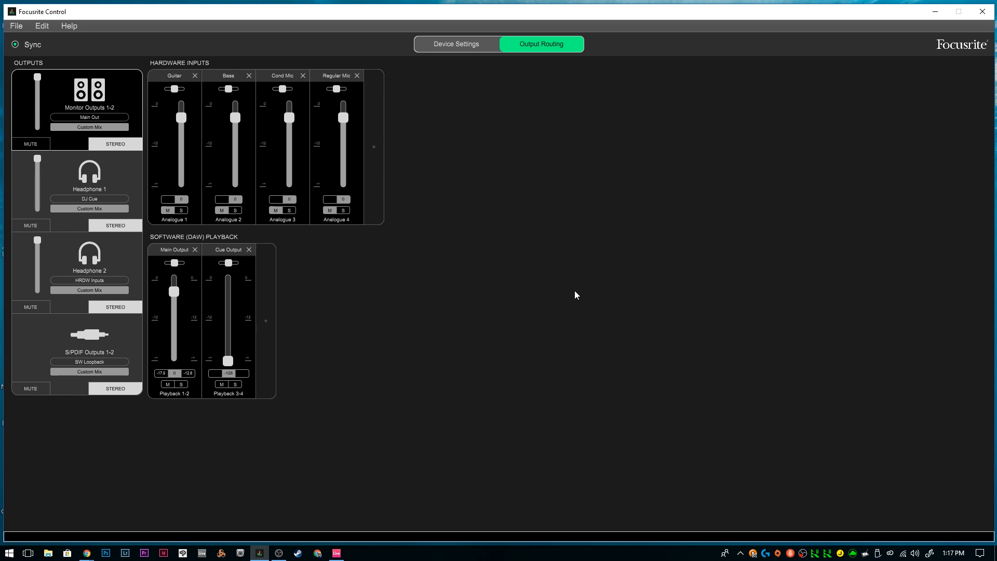
Step: Open the device settings and view the available clock source options
left_click(435, 48)
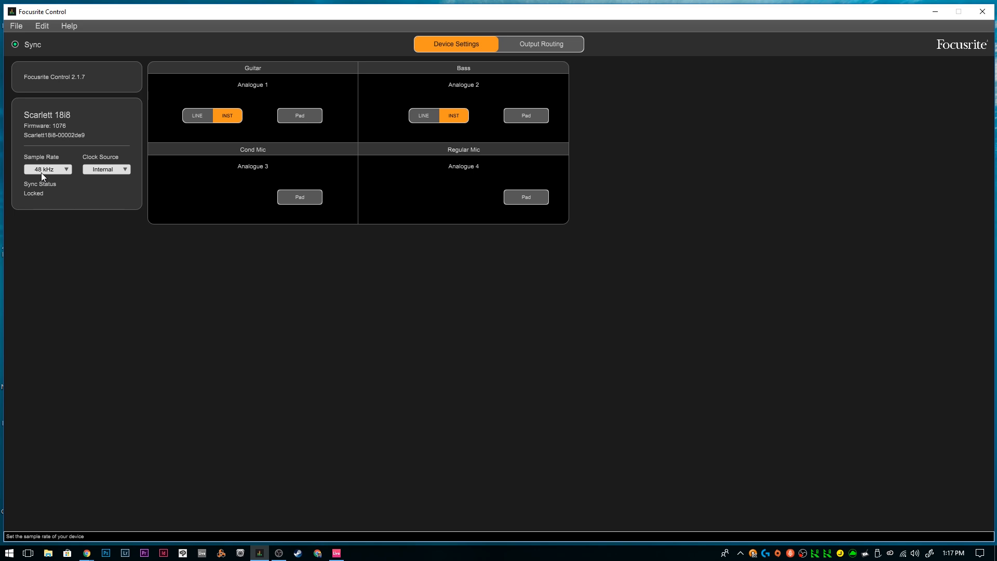
left_click(119, 170)
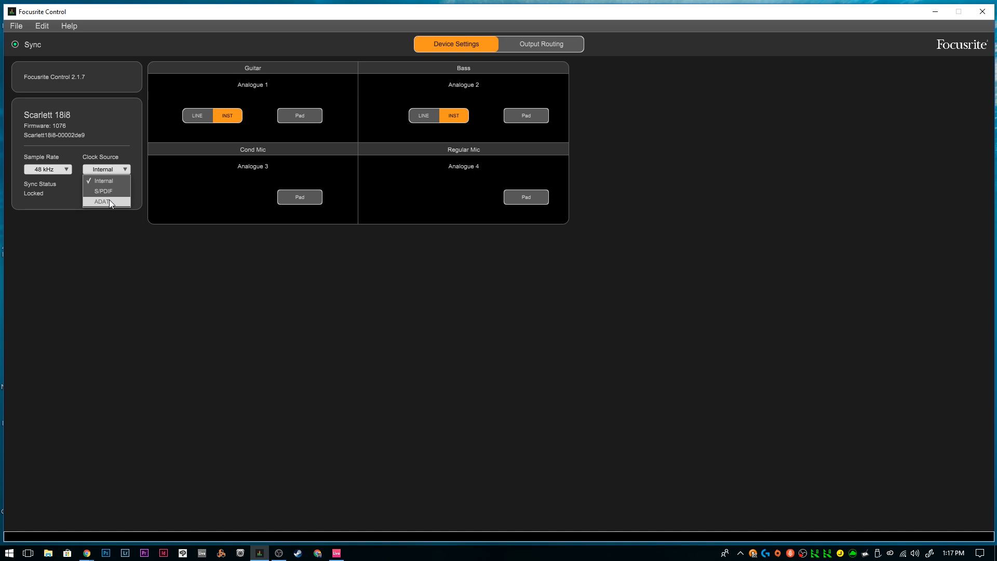
left_click(111, 154)
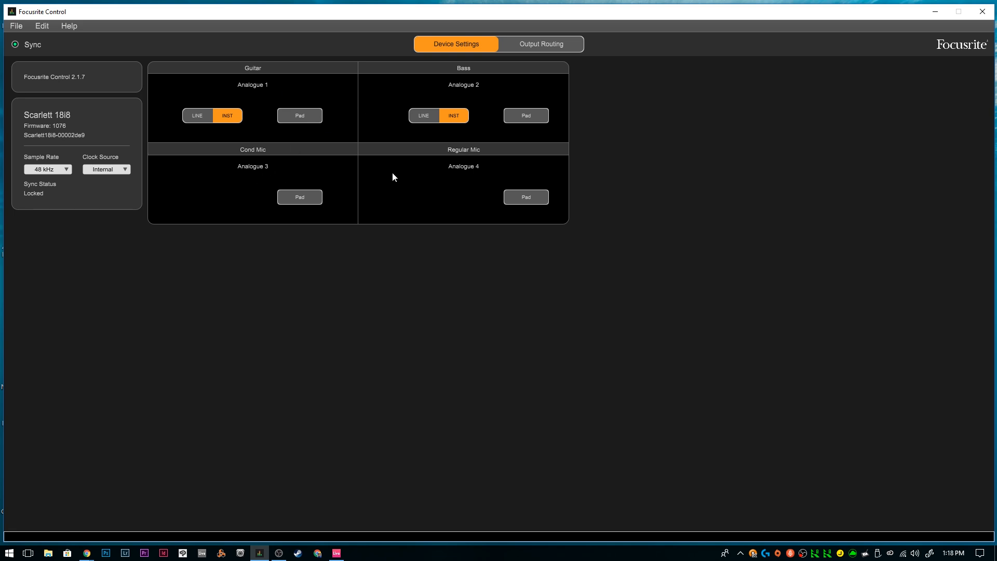
Step: Toggle the pad on Analogue 1 on and off, and open the Guitar and Bass input names for editing
left_click(295, 119)
left_click(294, 119)
double_click(269, 71)
double_click(428, 68)
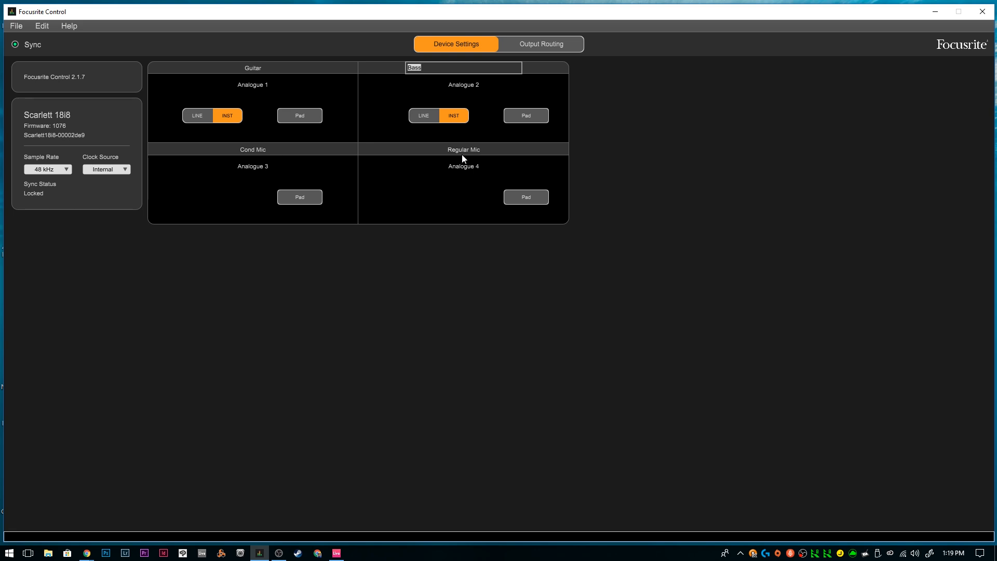
double_click(261, 69)
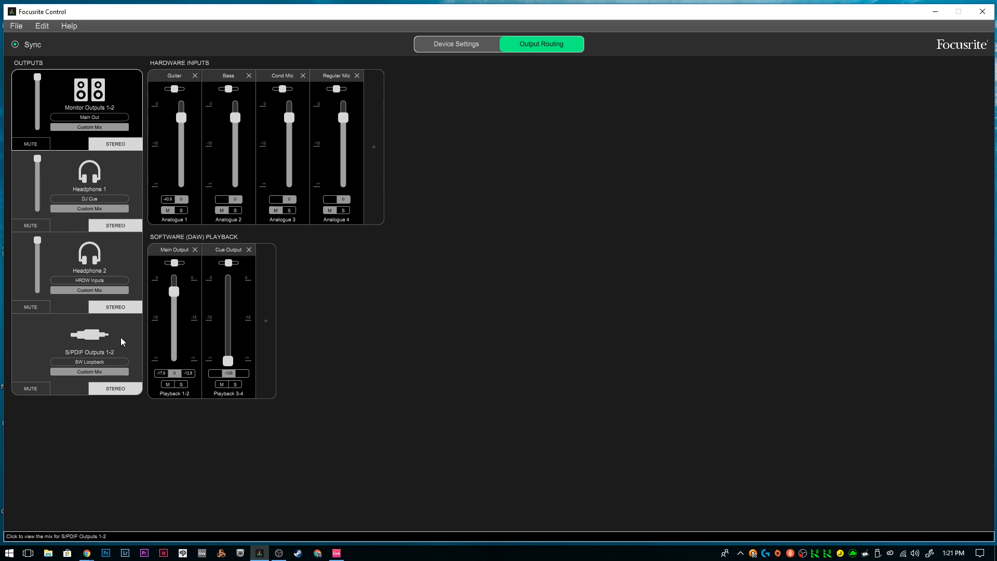
Step: Unlink the stereo pair Monitor Outputs 1-2, view Monitor Output 2 on its own, and relink the pair as stereo
left_click(120, 148)
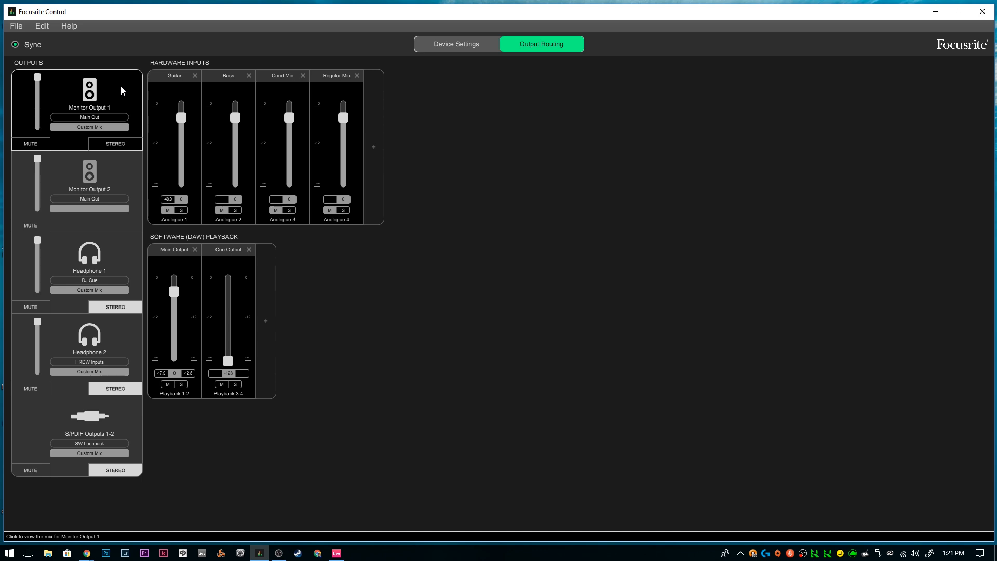
left_click(114, 166)
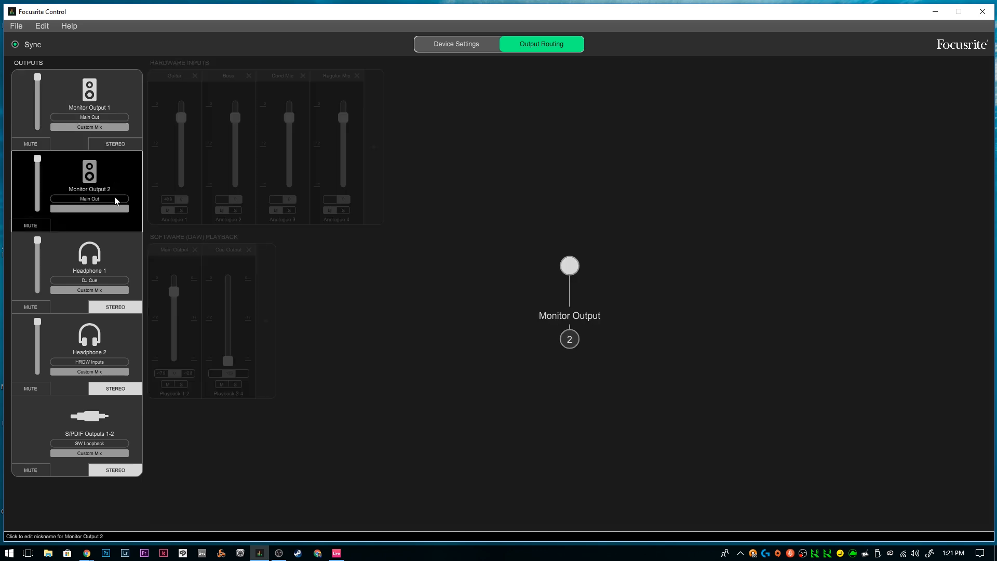
left_click(125, 144)
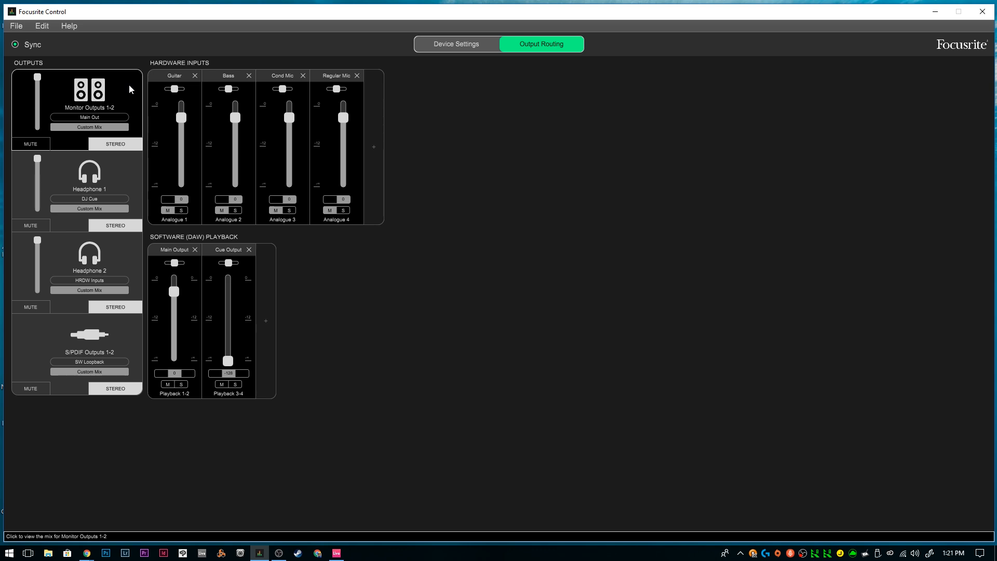
Step: Open the nickname of Monitor Outputs 1-2 for editing
double_click(109, 120)
left_click(110, 117)
left_click(126, 106)
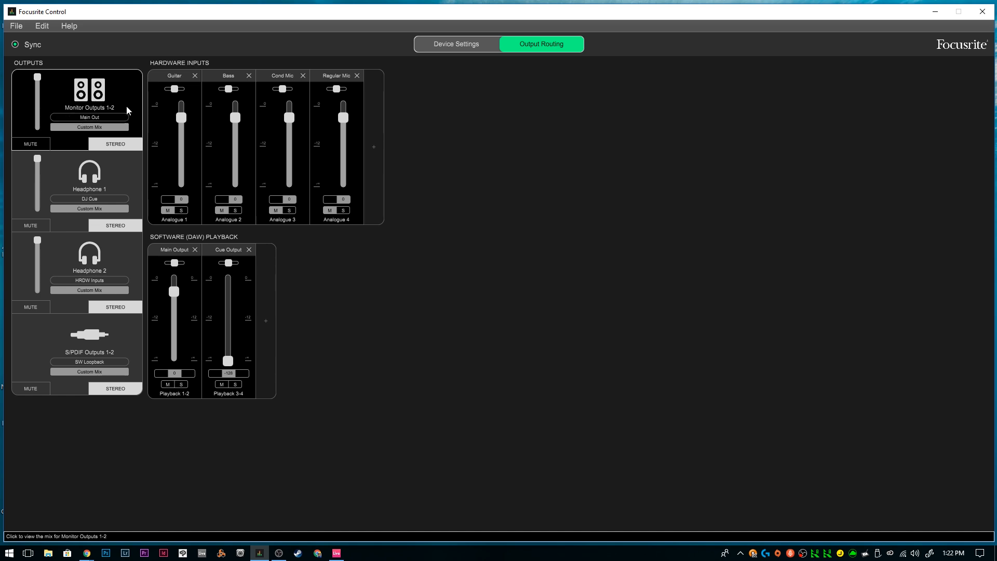
Step: Route software Playback 1-2 directly to Monitor Outputs 1-2 and test the signal with the system volume control
left_click(111, 132)
mouse_move(101, 136)
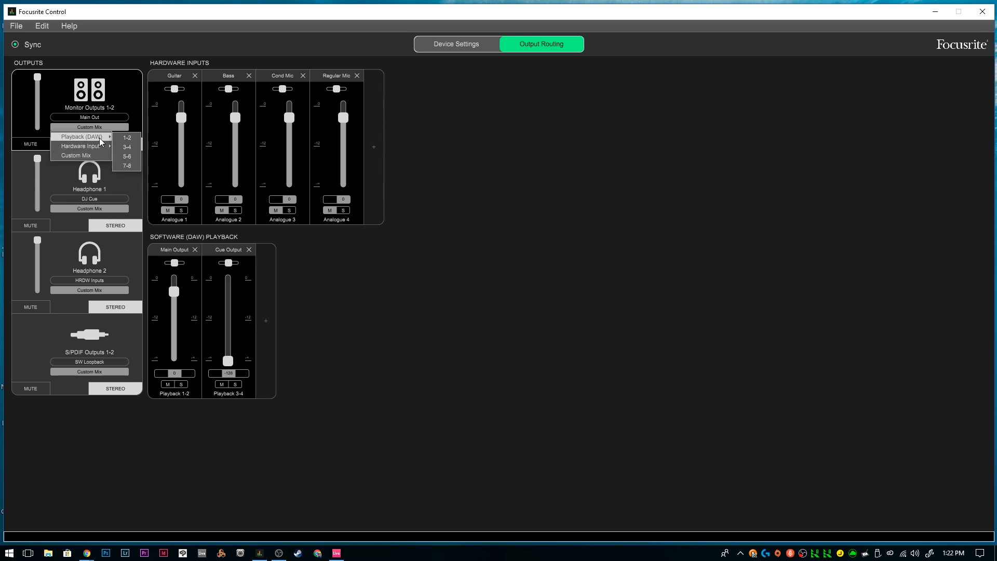
left_click(127, 138)
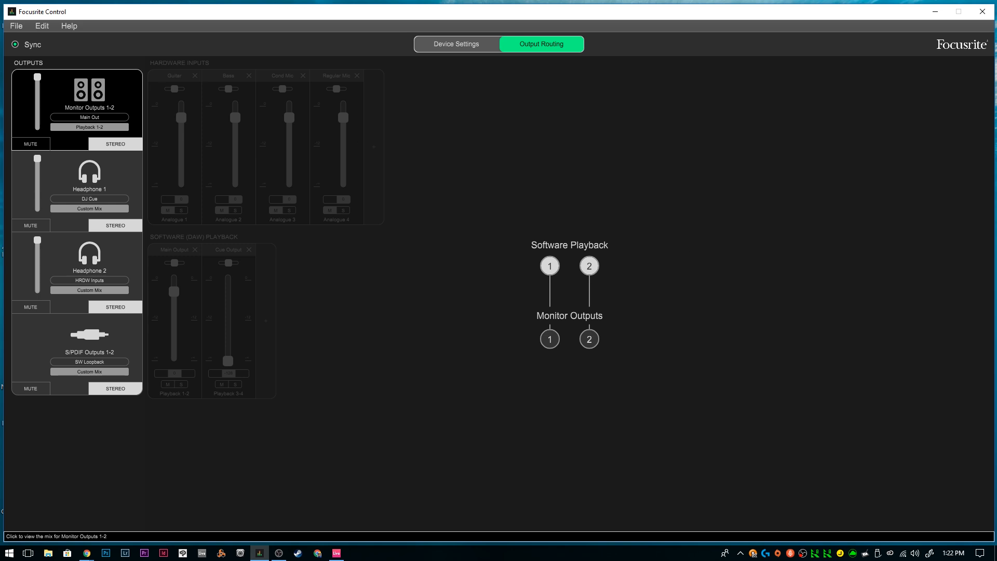
left_click(915, 553)
scroll(917, 530, "down", 1)
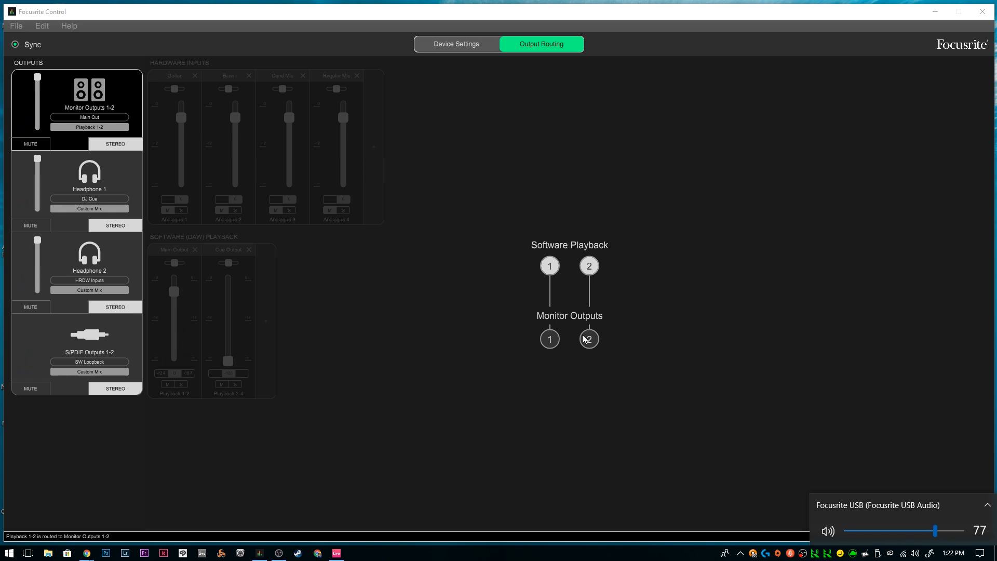
Step: Switch the source of Monitor Outputs 1-2 to Playback 3-4 and test it with the system volume sound
left_click(123, 129)
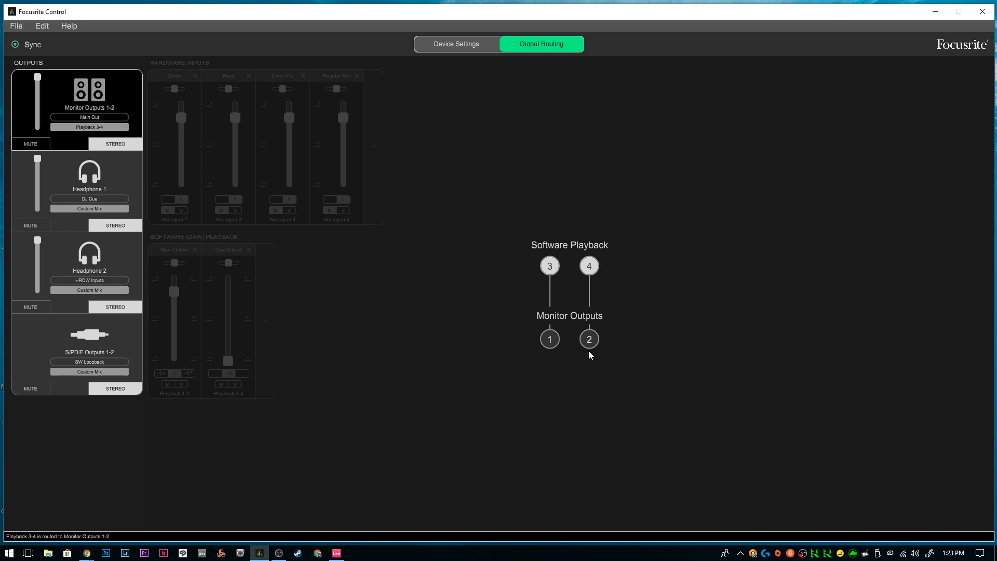
left_click(916, 554)
left_click(936, 534)
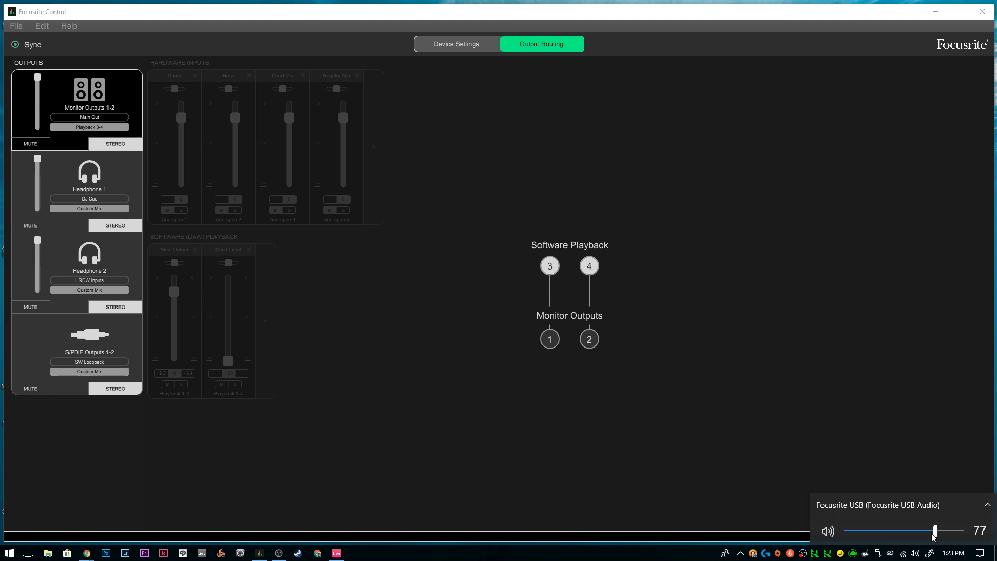
left_click(858, 397)
Step: Route hardware input Analogue 1-2 to Monitor Outputs 1-2, and return their source to Custom Mix
left_click(90, 126)
mouse_move(96, 148)
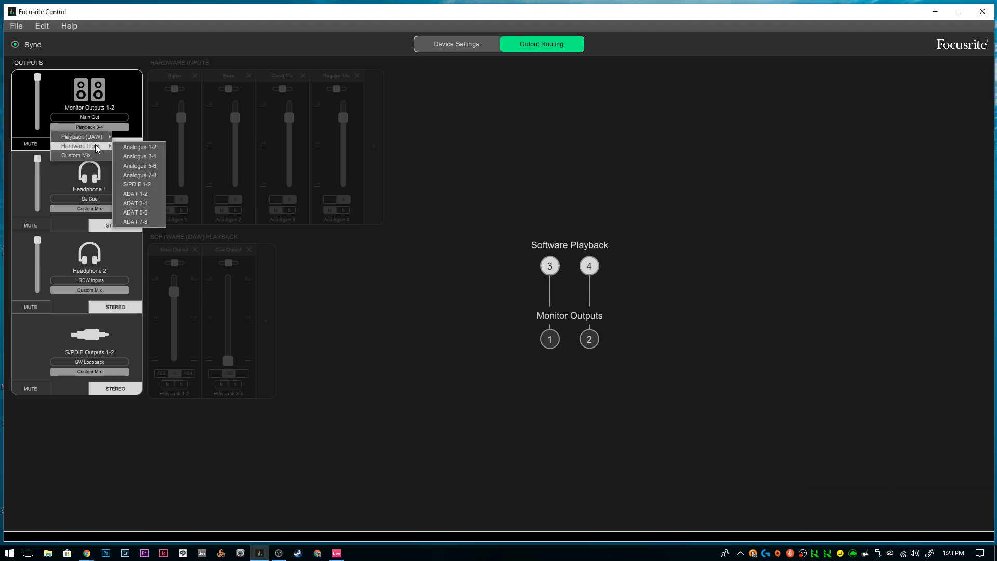
left_click(125, 149)
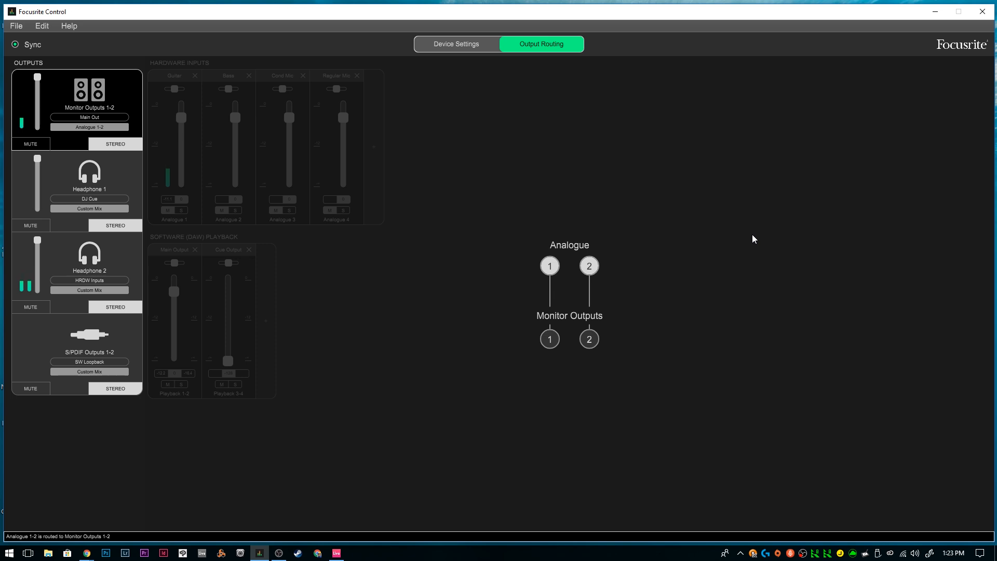
left_click(97, 128)
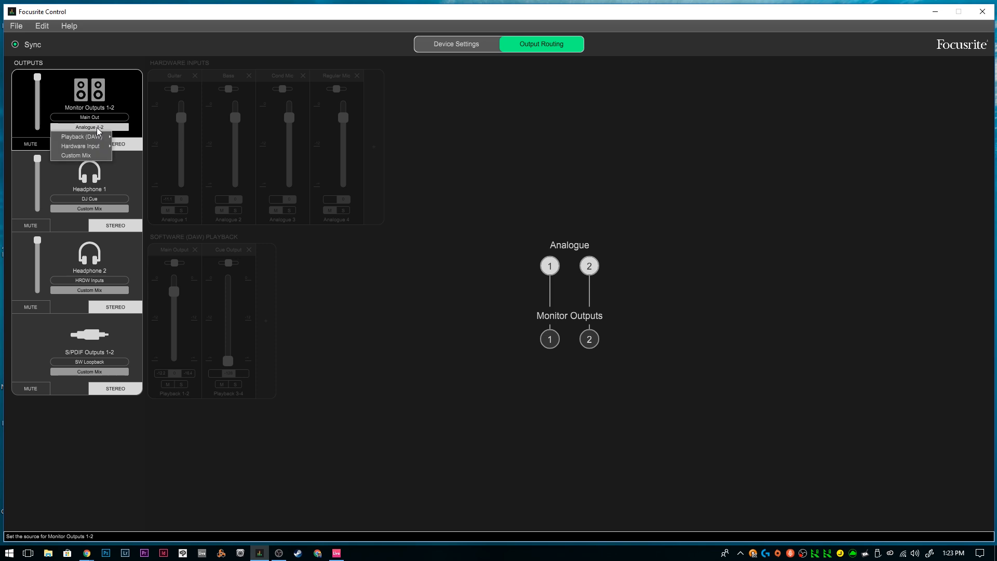
left_click(91, 157)
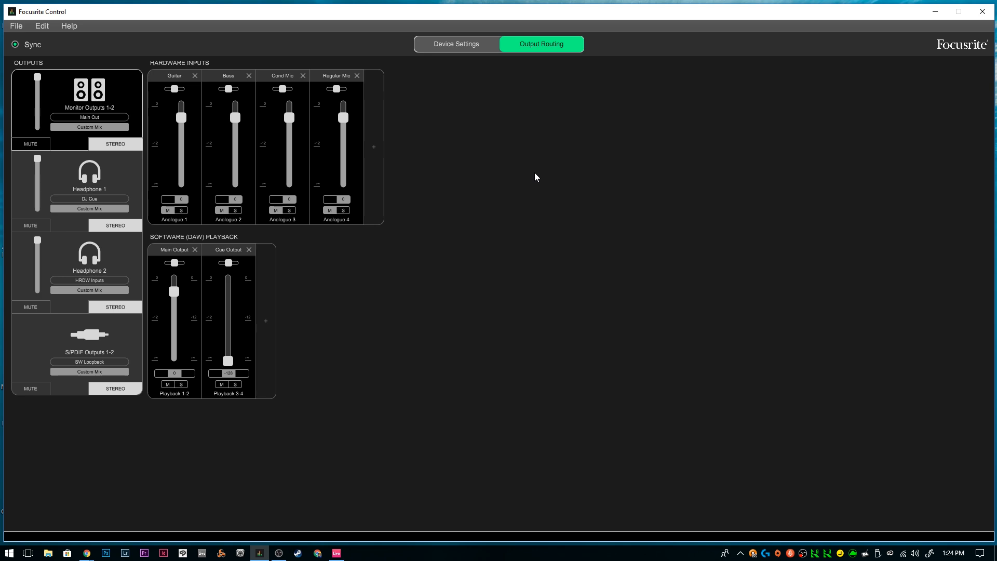
Step: Add Analogue 5, 6, 7 and 8 as individual hardware input channels in the monitor mix
left_click(375, 151)
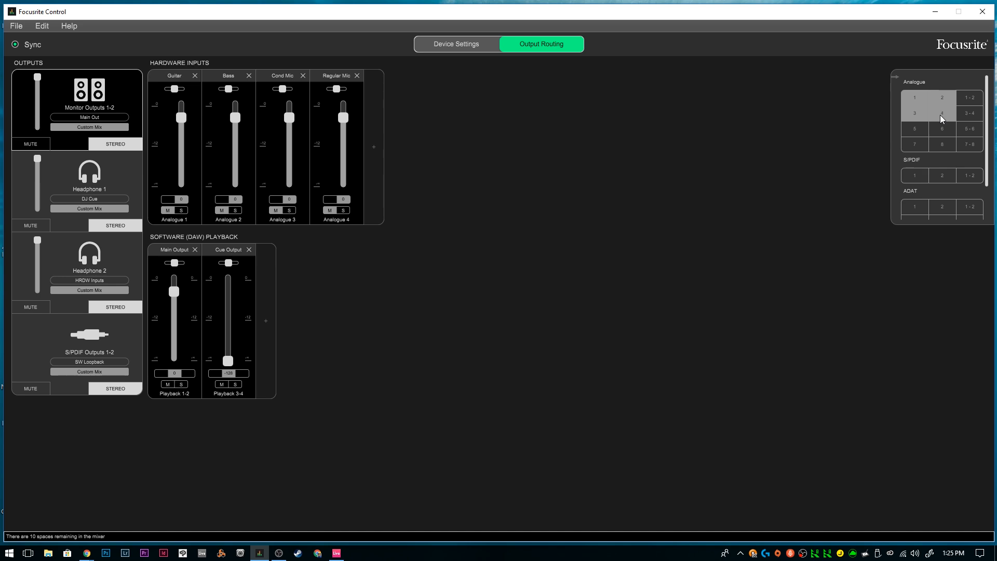
left_click(920, 130)
left_click(942, 130)
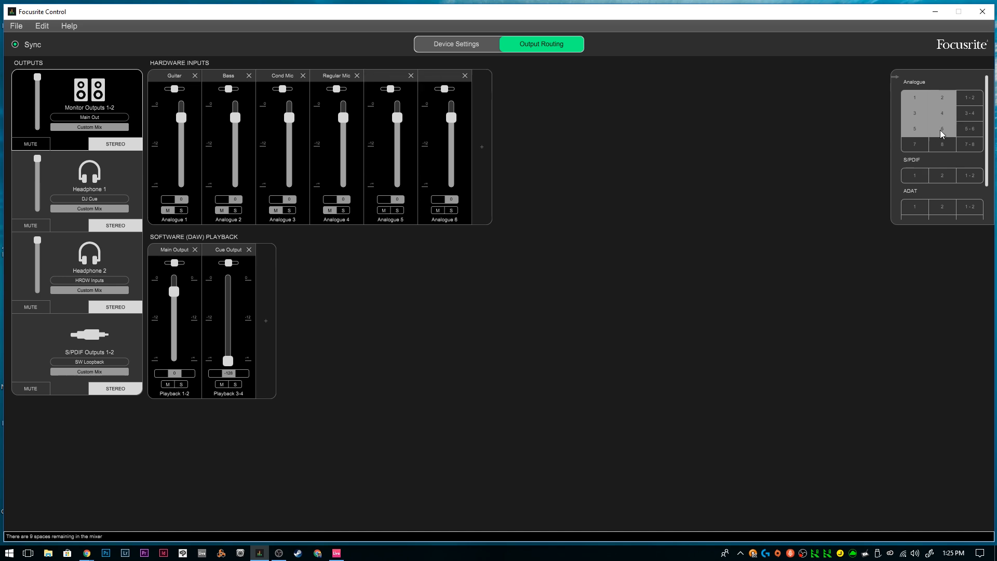
left_click(948, 146)
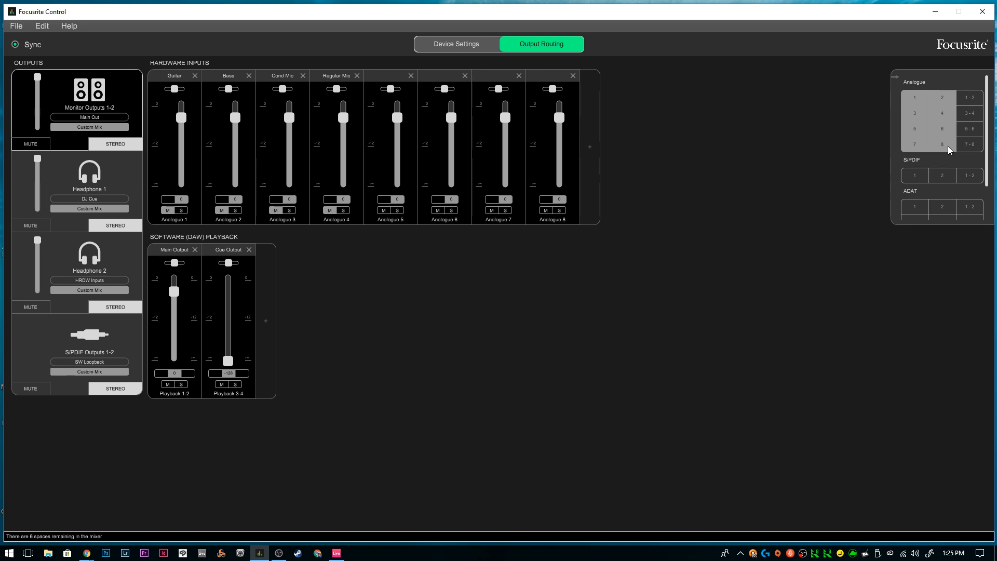
Step: Convert the Analogue 5 to 8 channels into stereo pairs 5-6 and 7-8, and remove both pairs from the mix
left_click(970, 130)
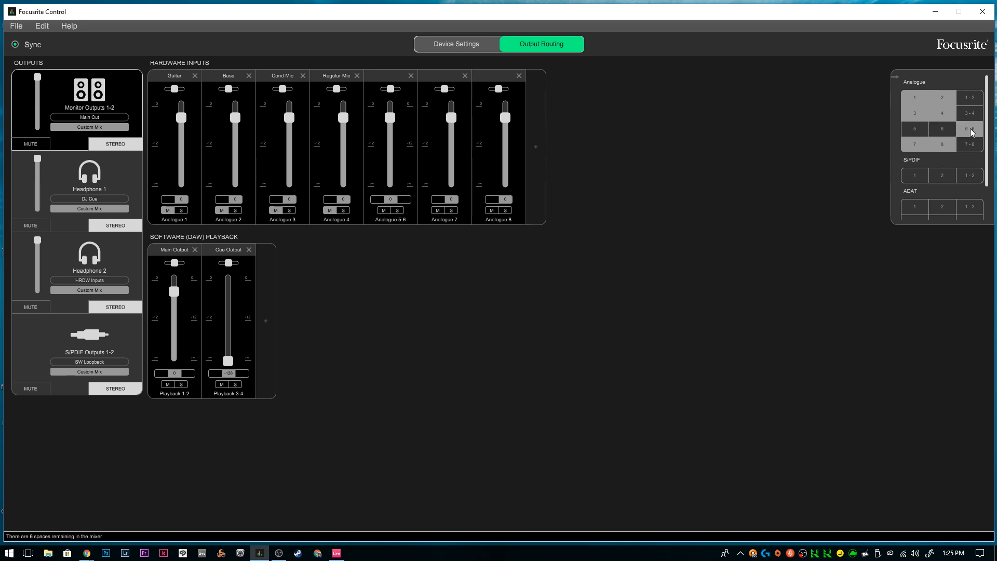
left_click(970, 145)
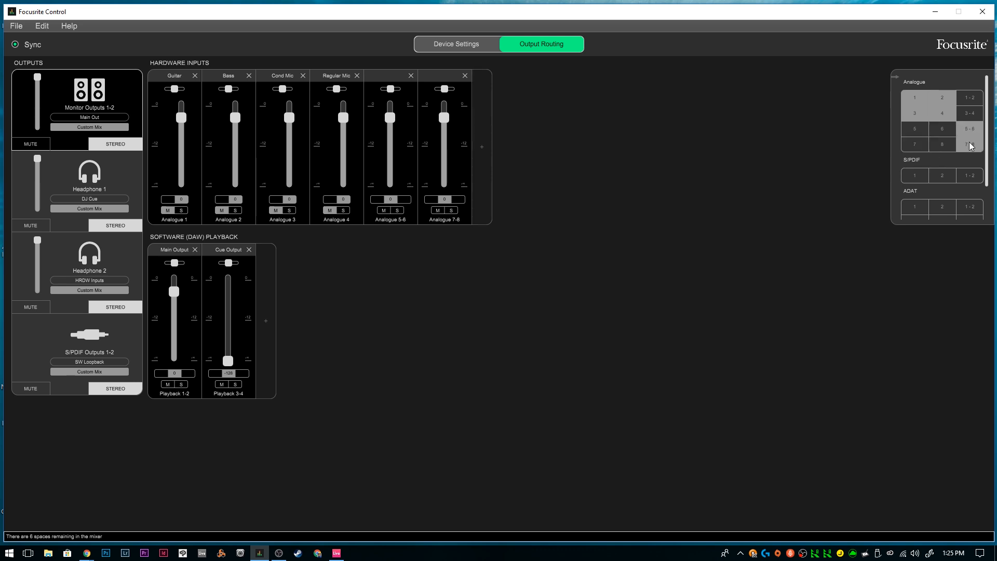
left_click(970, 145)
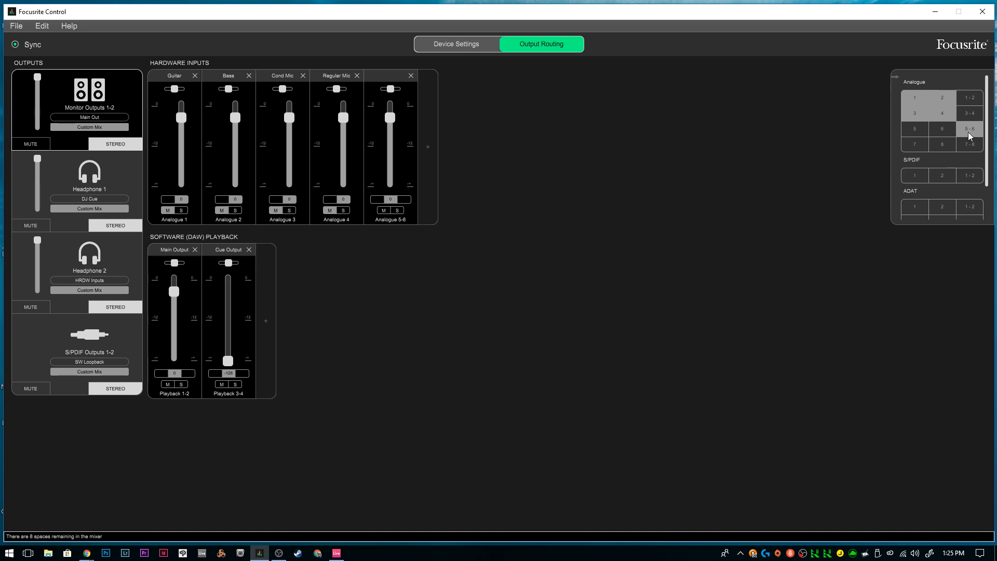
left_click(968, 131)
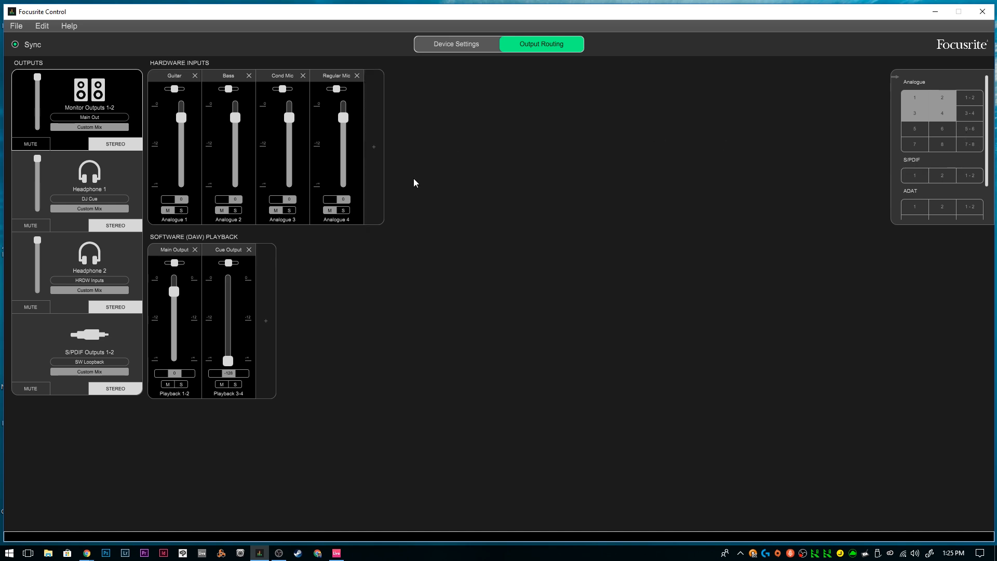
Step: Add the stereo Analogue 5-6 input to the mix, remove it, and close the hardware input selector after viewing the ADAT inputs
left_click(969, 129)
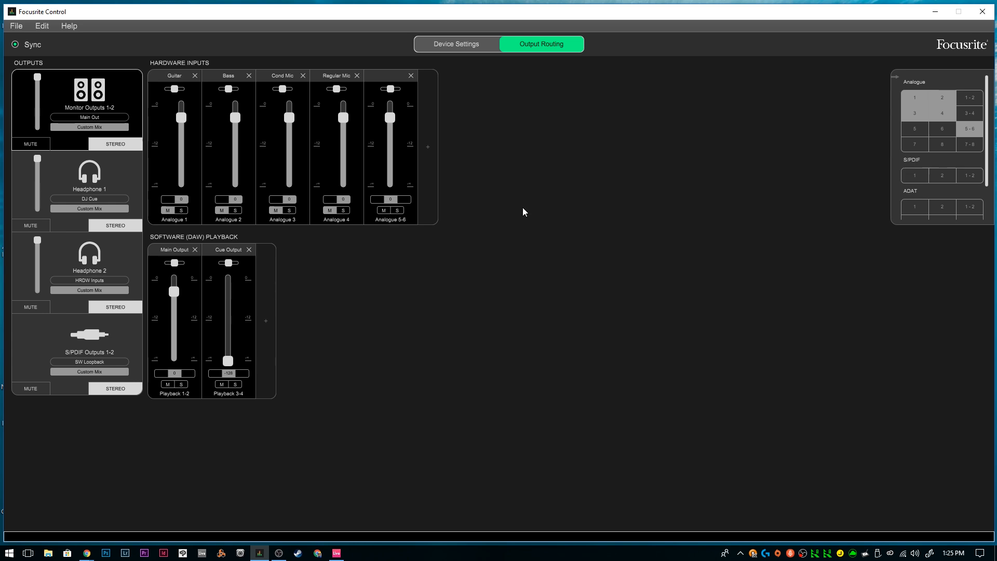
left_click(964, 130)
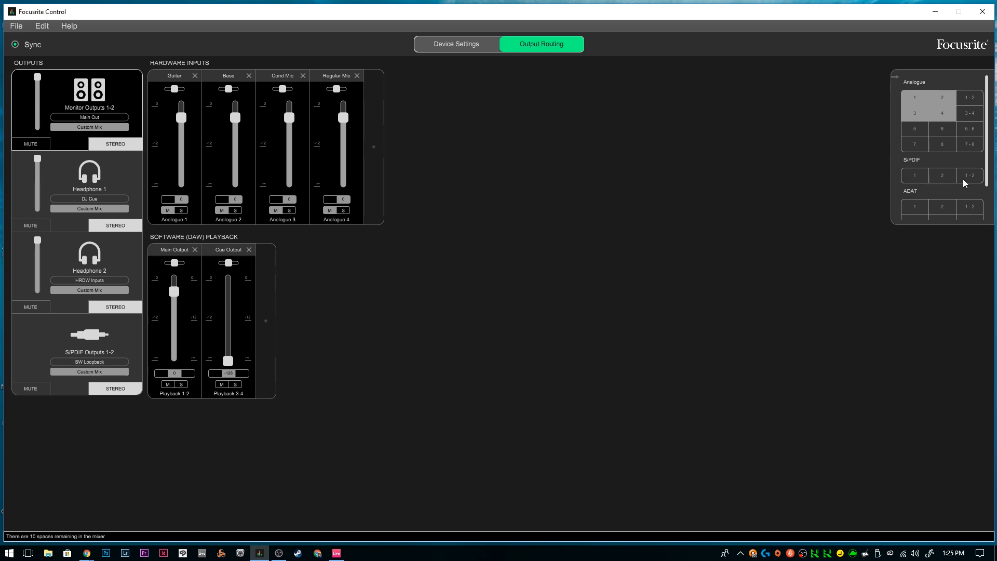
scroll(964, 180, "down", 1)
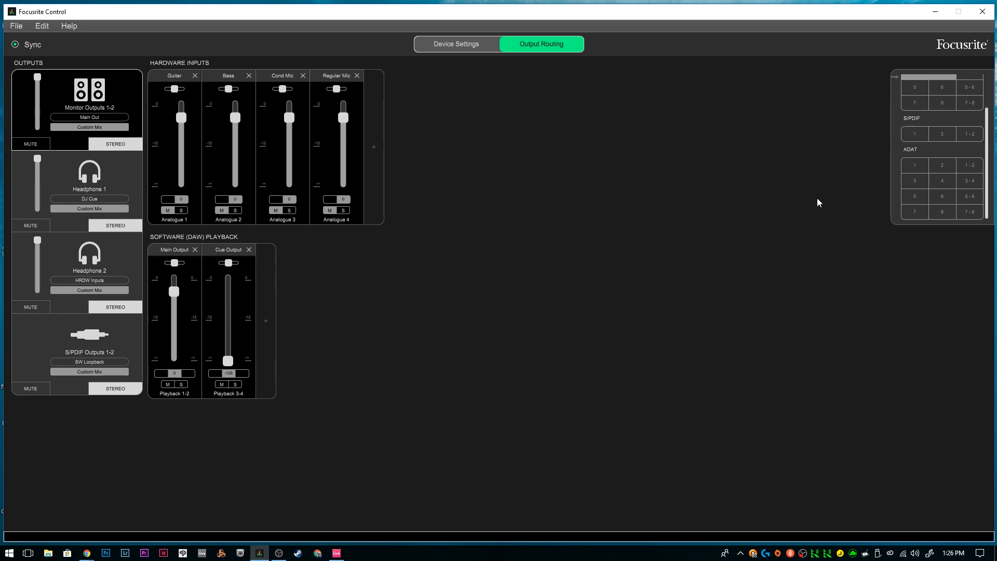
left_click(896, 79)
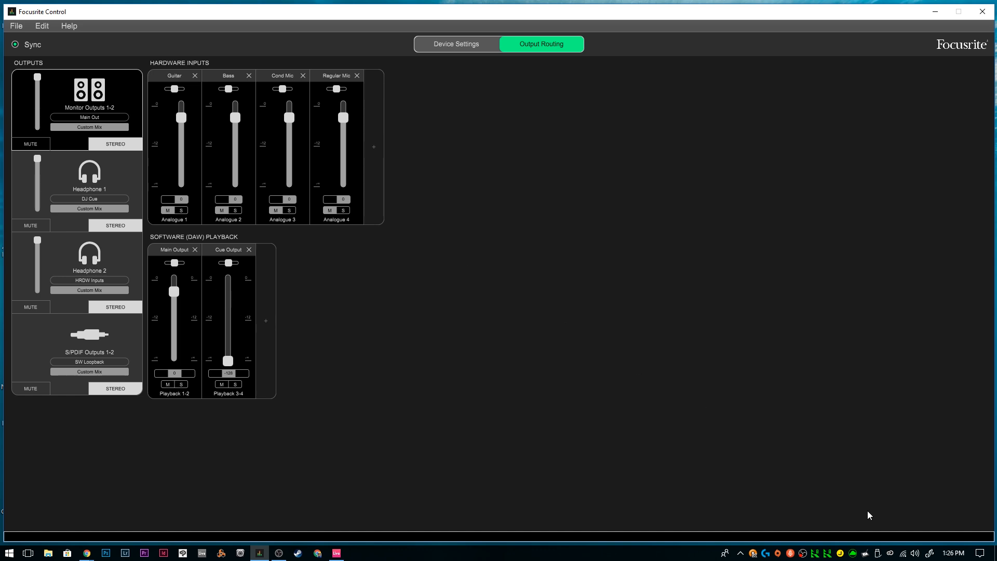
Step: Play the system volume test sound through the custom mix and set the Focusrite USB system volume to 79
left_click(915, 554)
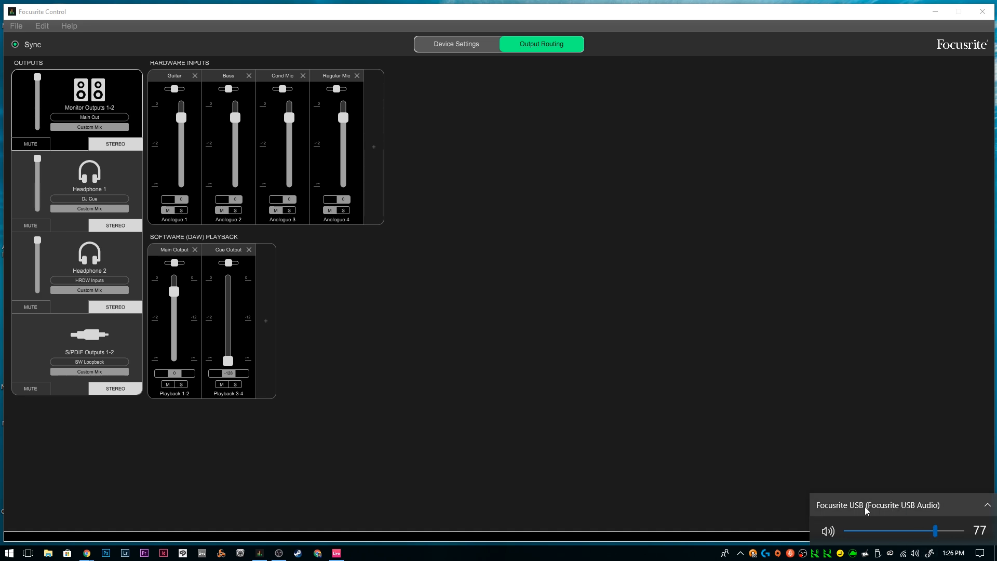
left_click(935, 530)
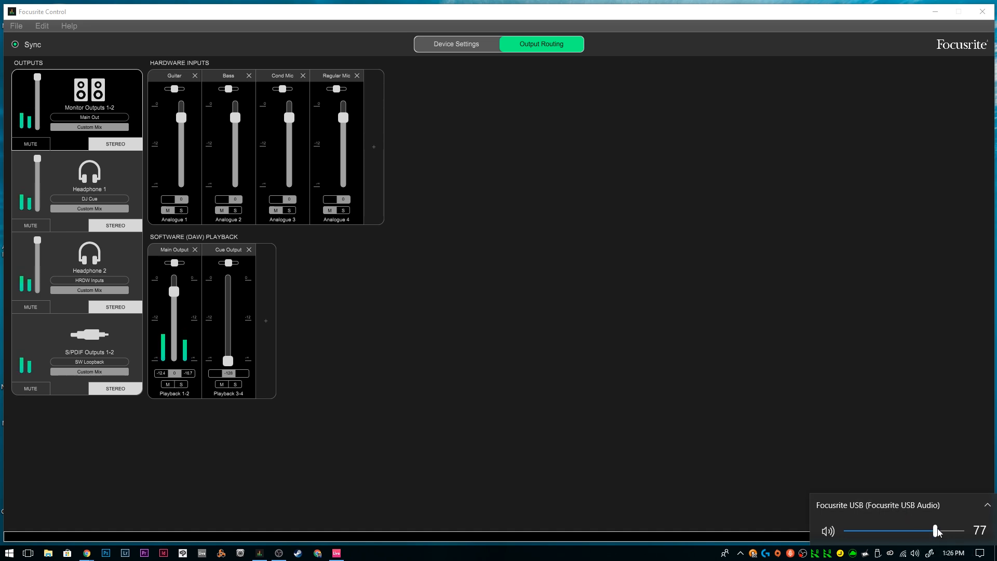
left_click_drag(938, 530, 939, 530)
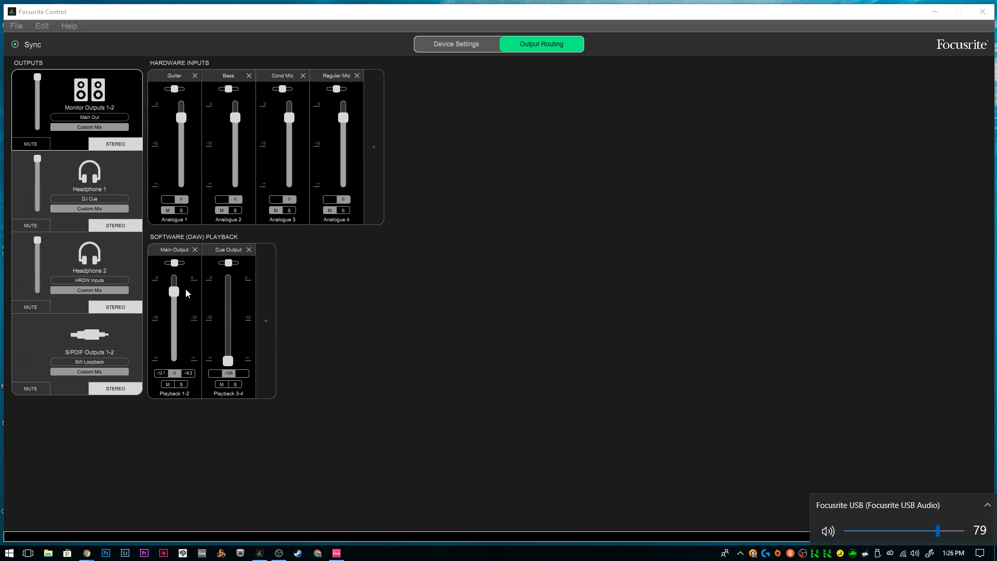
Step: Mute Playback 1-2 in the Monitor Outputs 1-2 mix and test the routing with the system volume sound
left_click(168, 385)
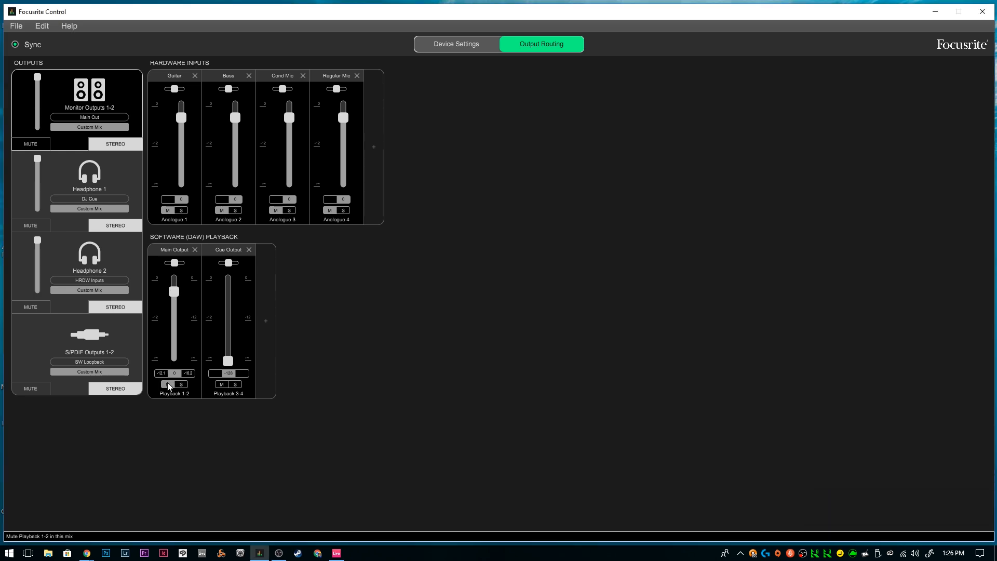
left_click(915, 553)
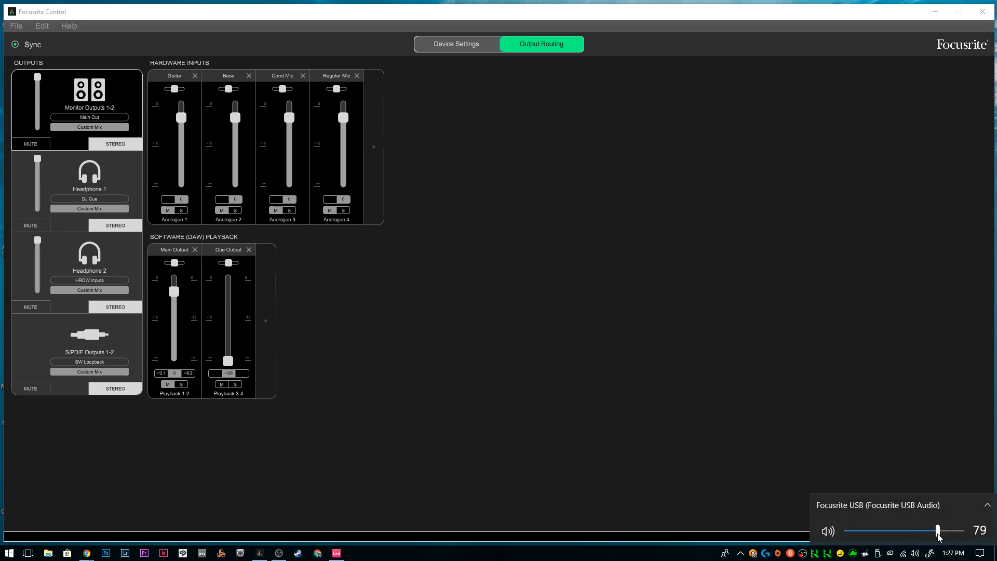
left_click(938, 534)
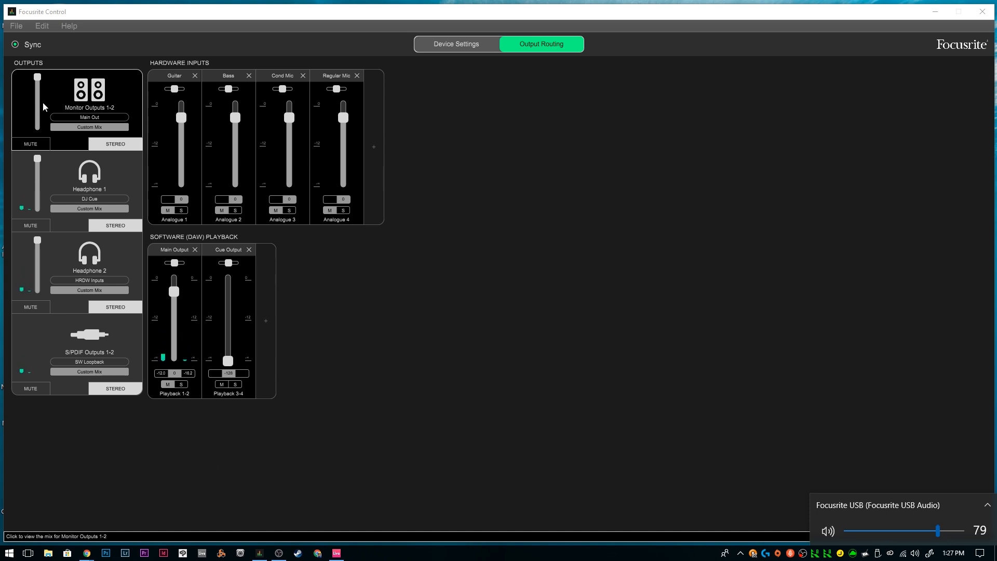
Step: Unmute Playback 1-2 in the Monitor Outputs 1-2 mix and test the routing with the system volume sound
left_click(168, 384)
left_click(915, 553)
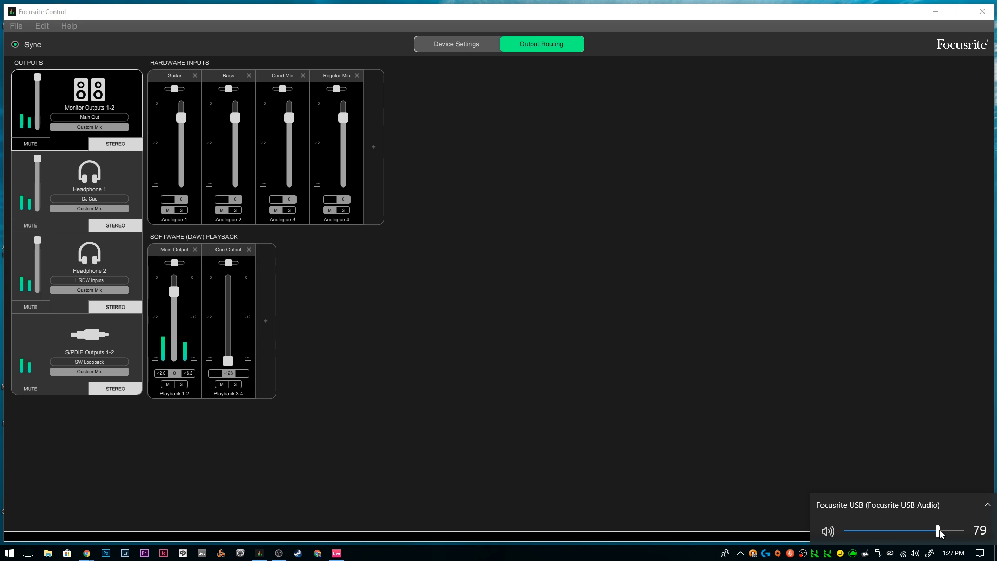
left_click(420, 317)
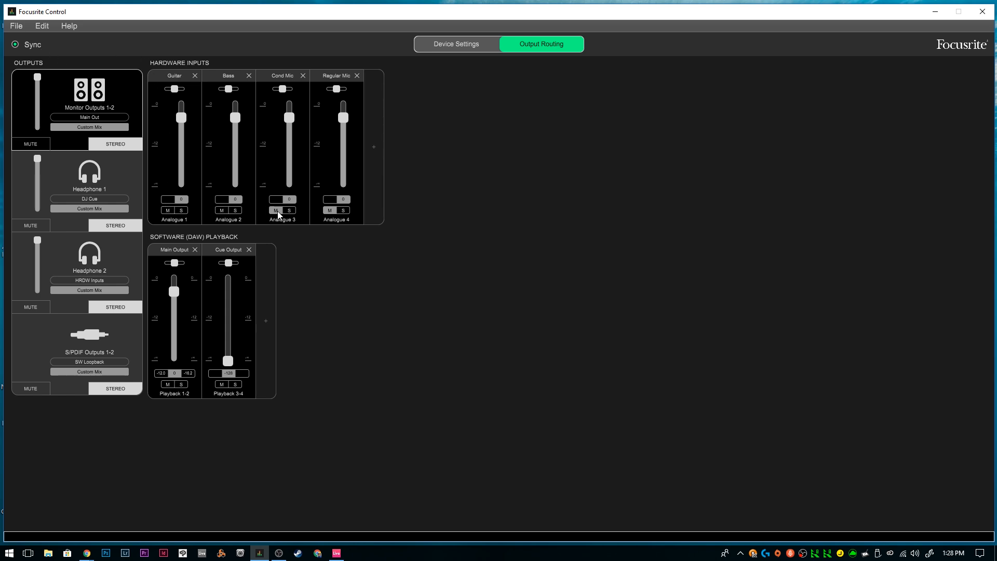
Step: Toggle the mutes of the Analogue 1 to 4 hardware inputs in the Monitor Outputs 1-2 mix
left_click(331, 211)
left_click(167, 210)
left_click(221, 210)
left_click(275, 210)
left_click(330, 210)
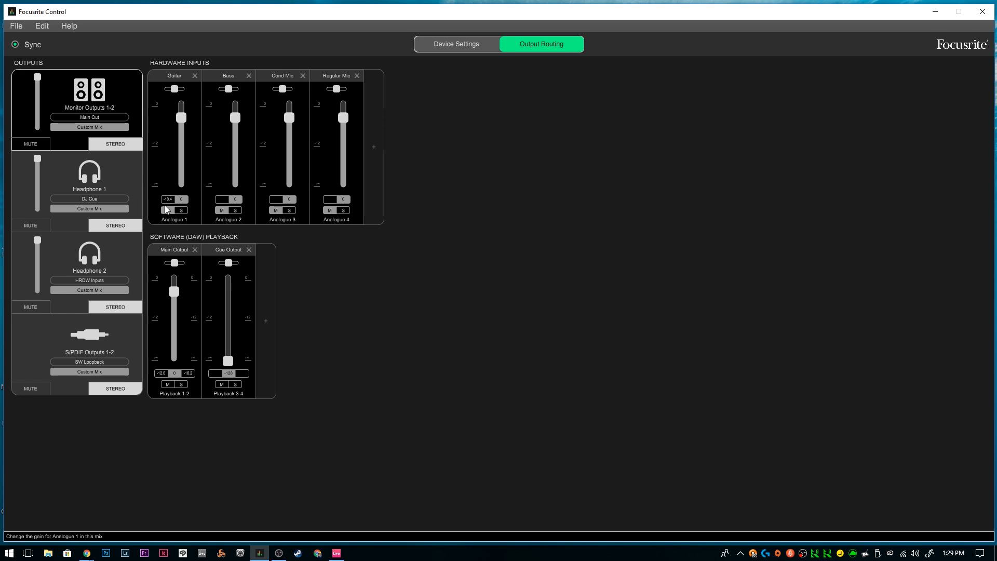
Step: Switch to Ableton Live and review its audio input and output channel configuration against the playback channels in Focusrite Control
left_click(340, 556)
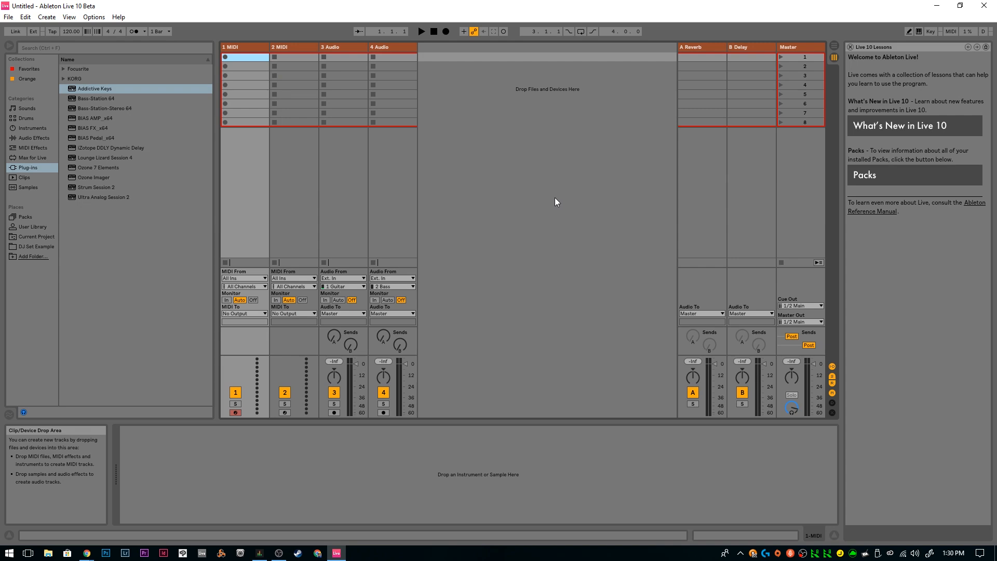
left_click(87, 18)
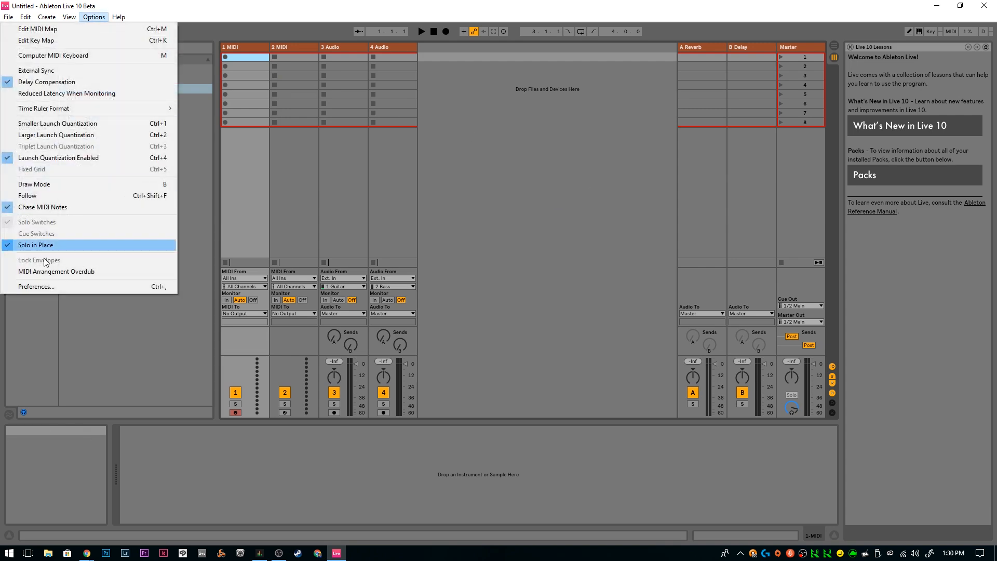
left_click(44, 285)
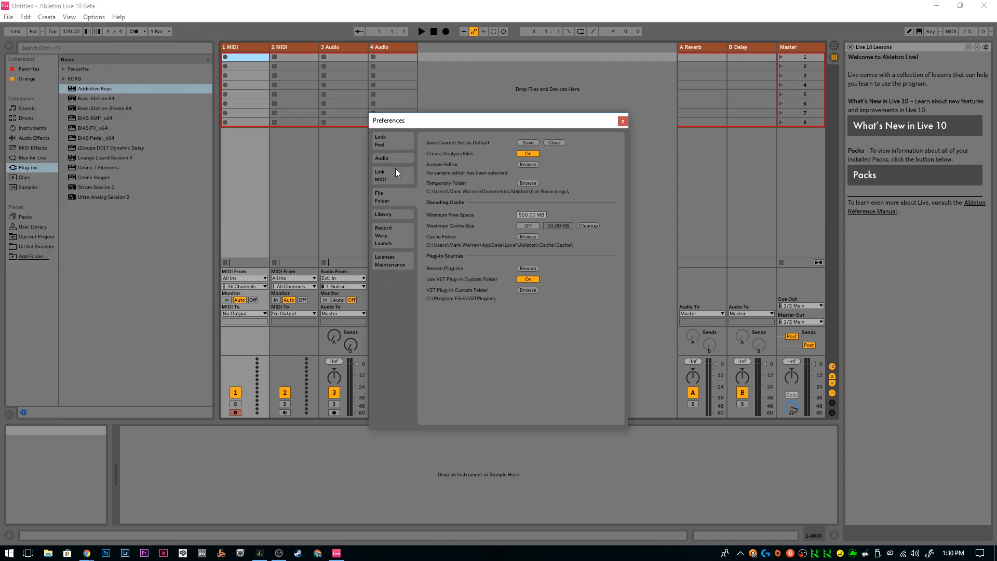
left_click(395, 158)
left_click(529, 174)
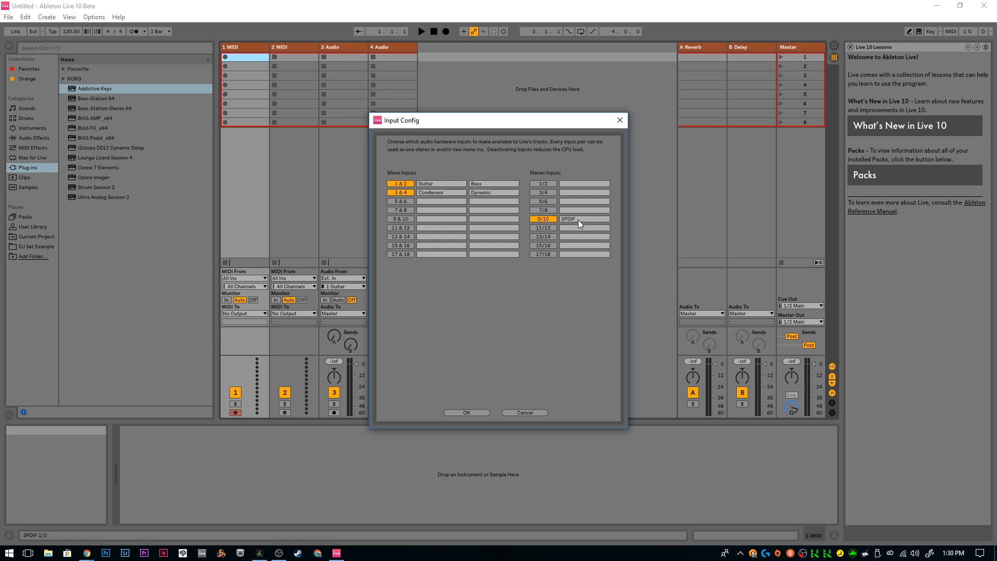
left_click(457, 411)
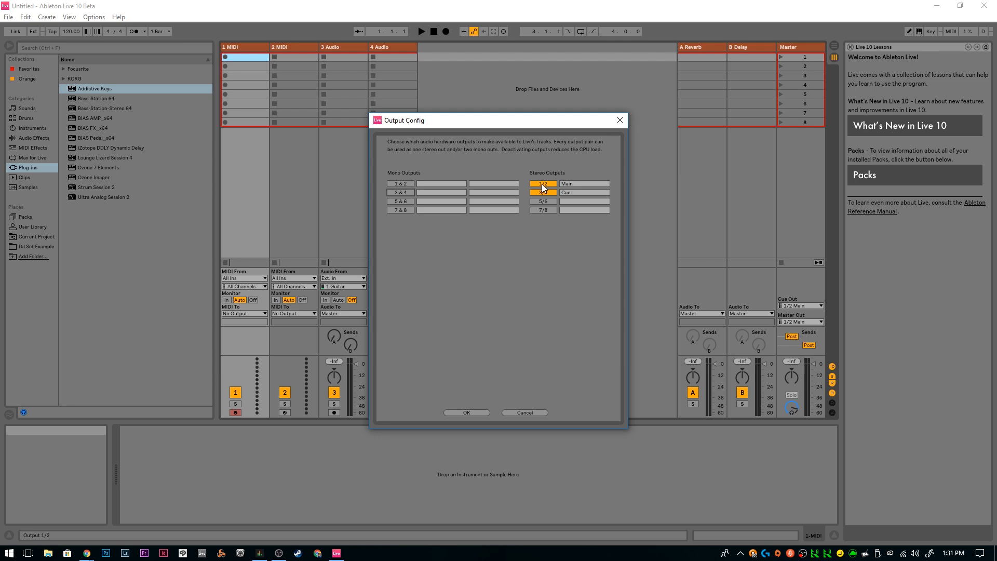
left_click(260, 553)
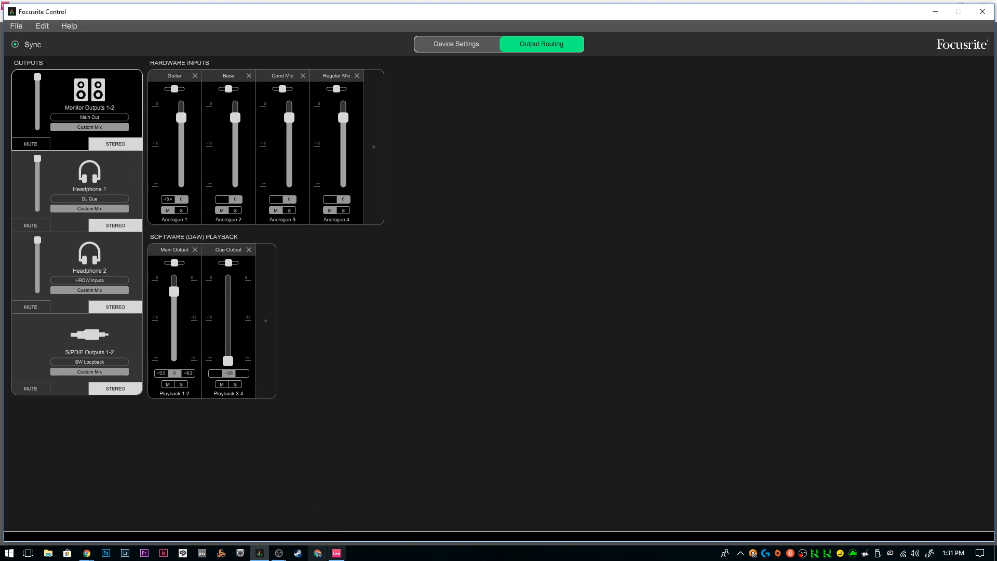
left_click(336, 553)
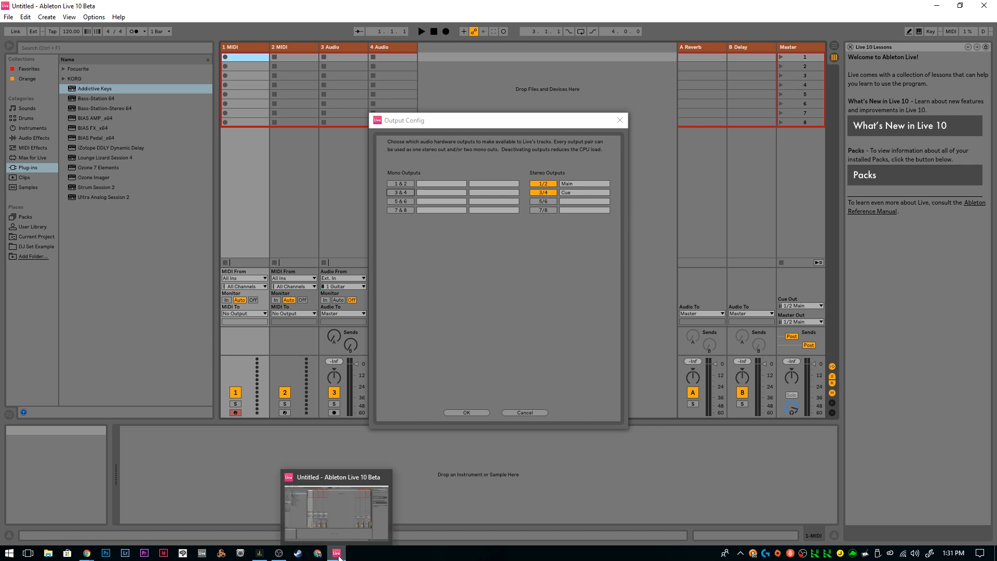
Step: Switch to Focusrite Control, mute Playback 3-4 in the Monitor Outputs 1-2 mix, and return to Ableton Live
left_click(258, 554)
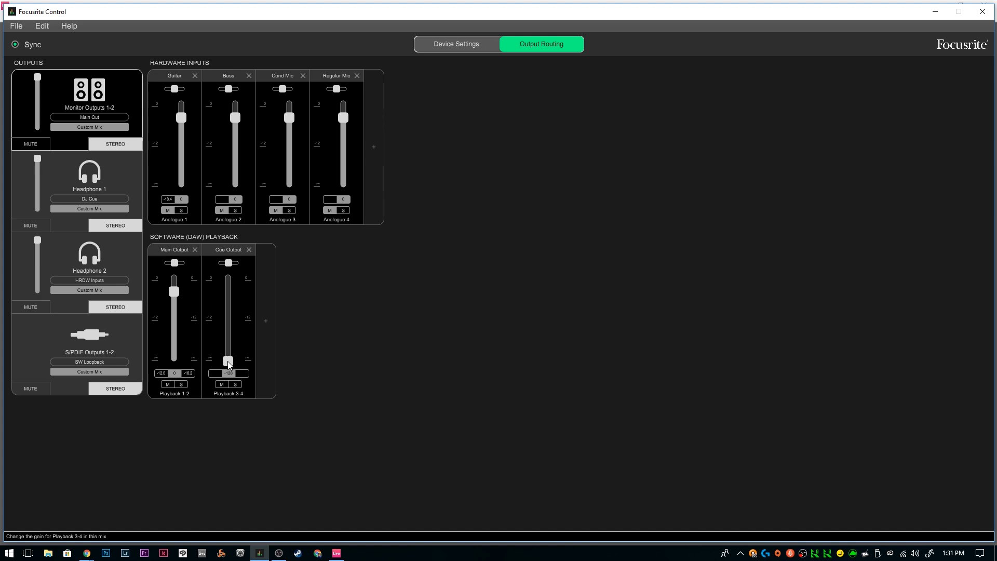
left_click(222, 384)
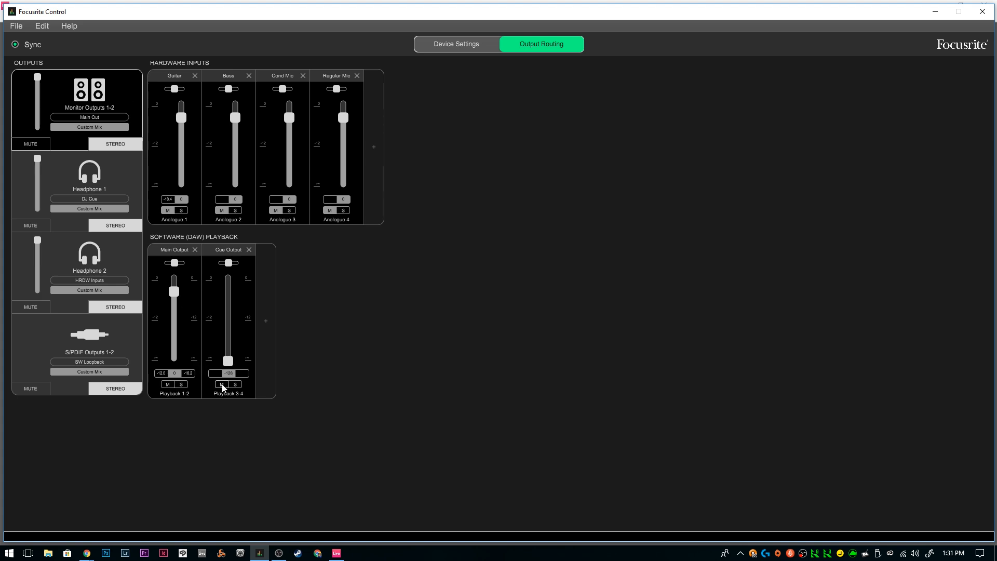
left_click(936, 12)
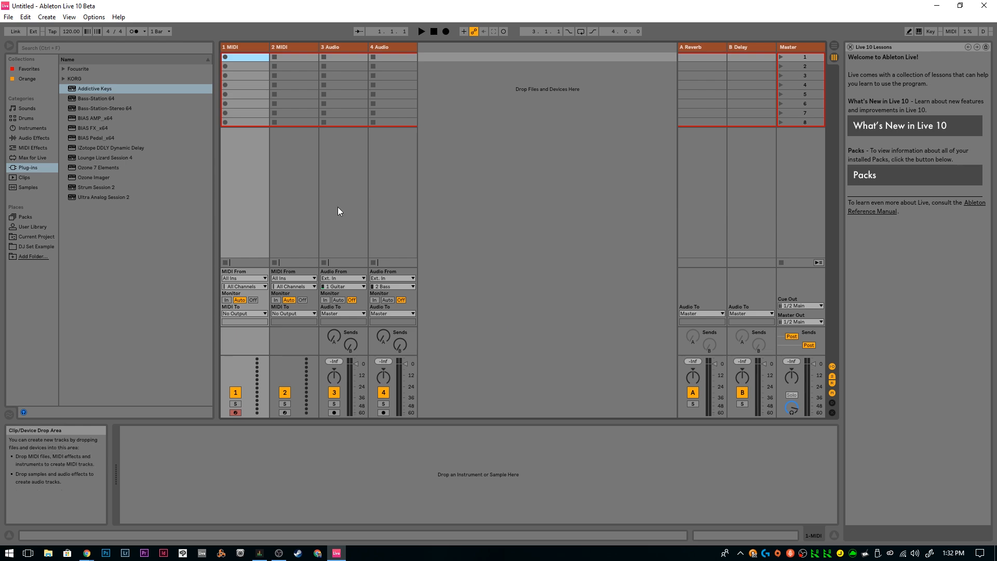
left_click(259, 557)
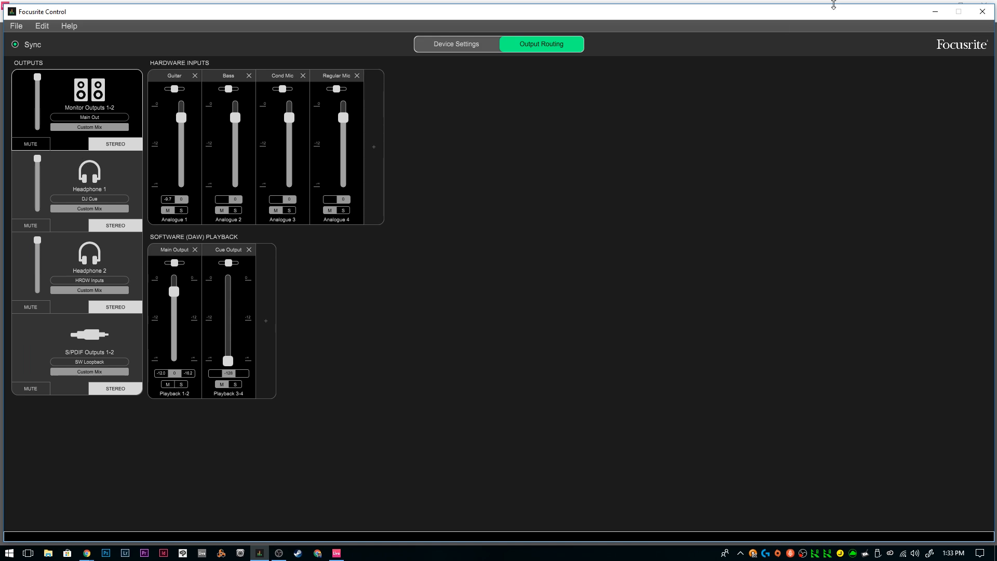
left_click(936, 12)
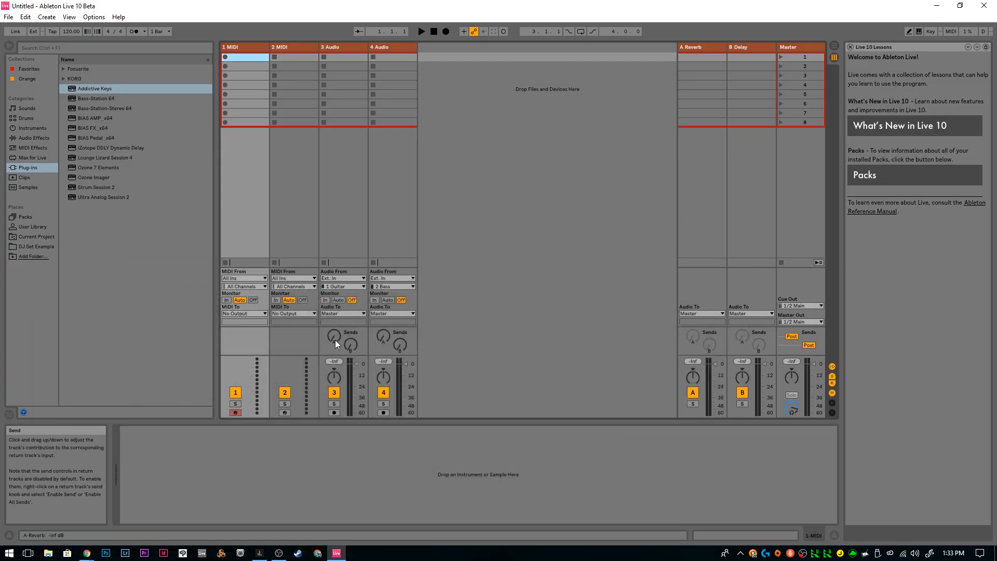
Step: Set monitoring to Auto on the 3 Audio guitar track and arm it for recording
left_click(329, 305)
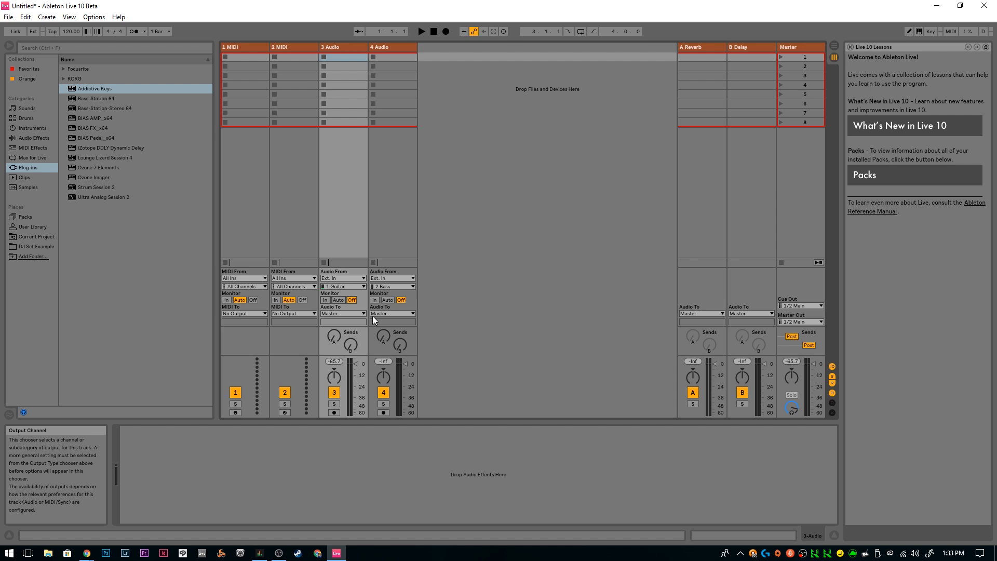
left_click(338, 300)
left_click(336, 412)
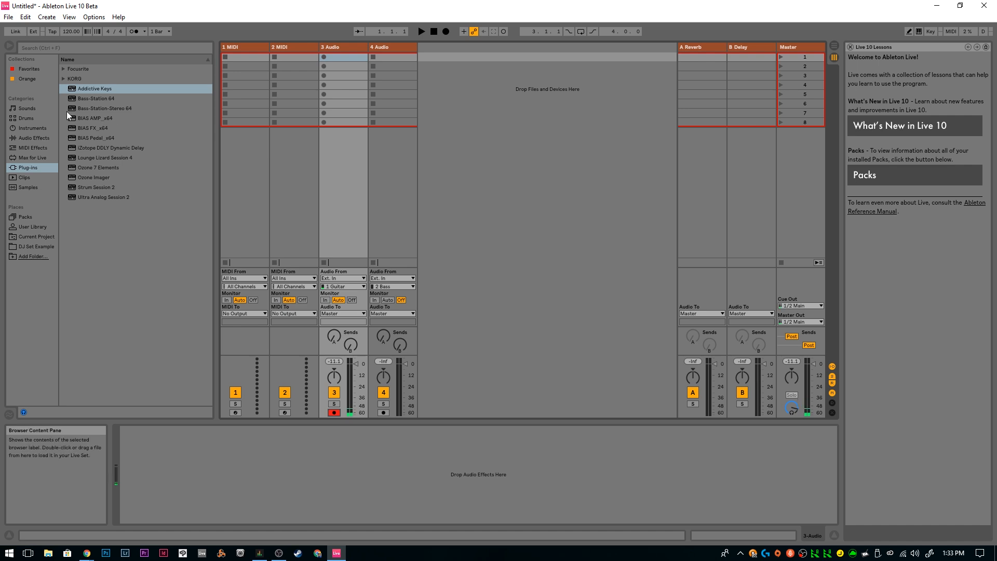
Step: Add the Blues Drive preset of the Amp audio effect to the 3 Audio track
left_click(34, 139)
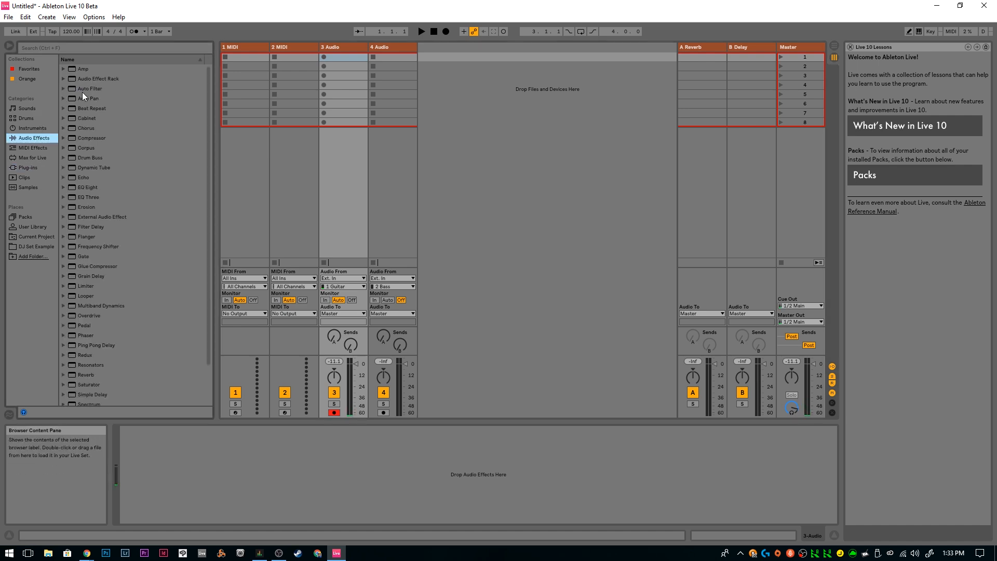
left_click(63, 69)
left_click(102, 88)
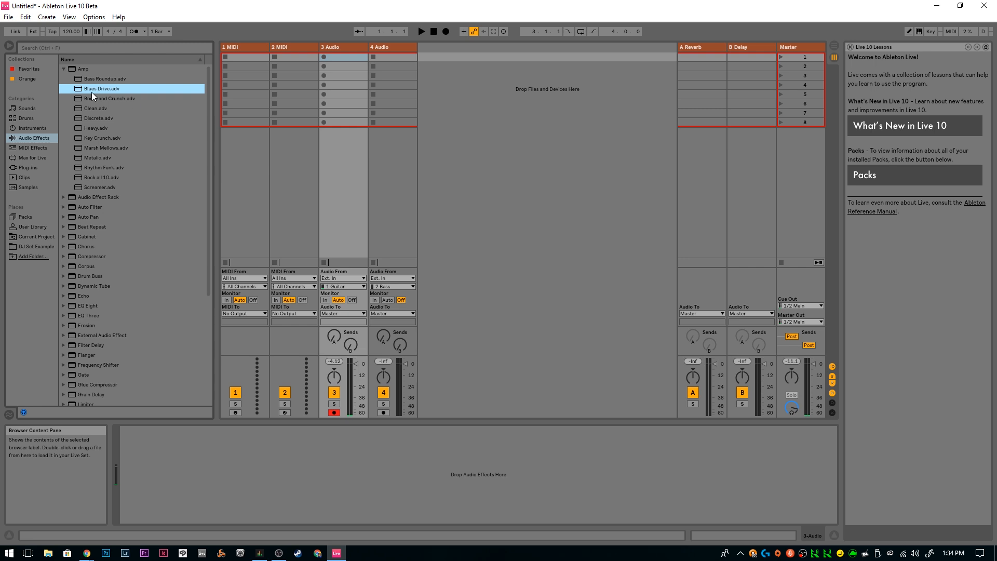
left_click_drag(91, 89, 216, 495)
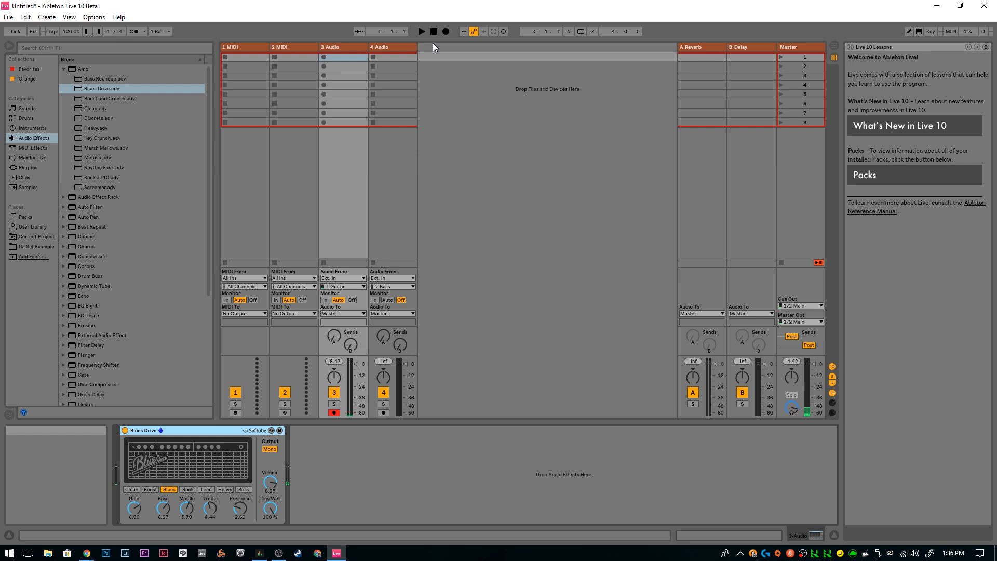
Step: Record a guitar clip into the first slot of the 3 Audio track, stop, and disarm the track
left_click(323, 57)
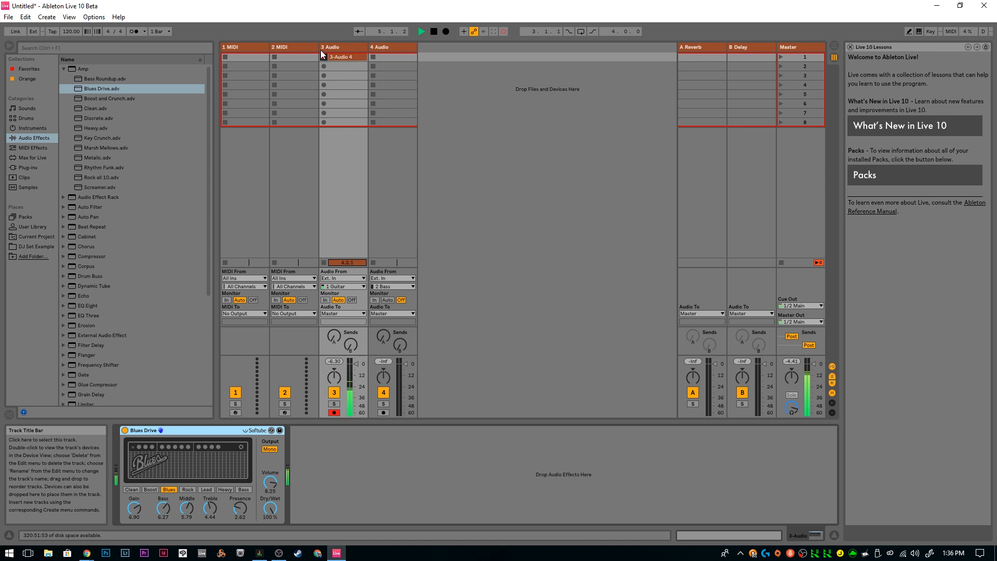
key("space")
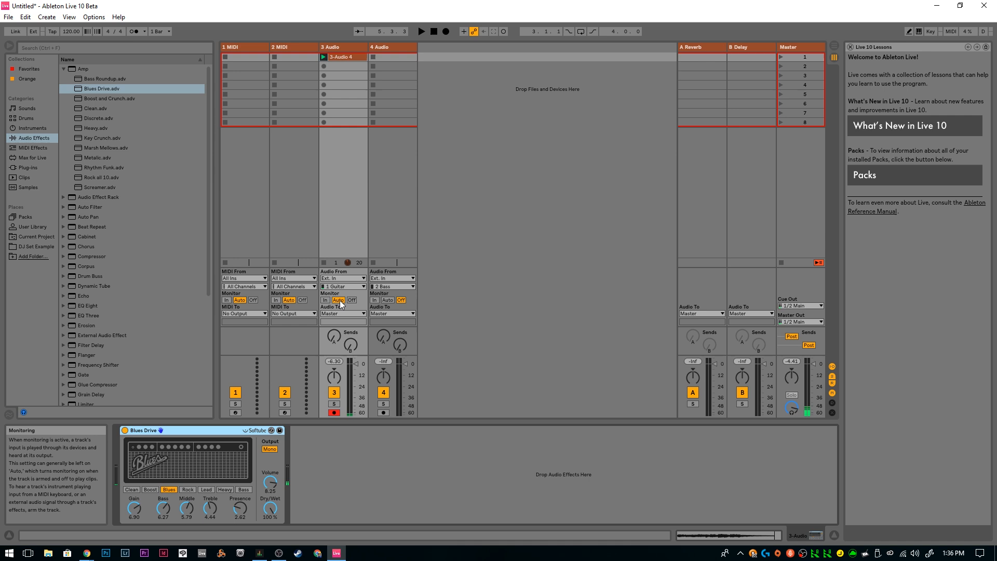
left_click(334, 413)
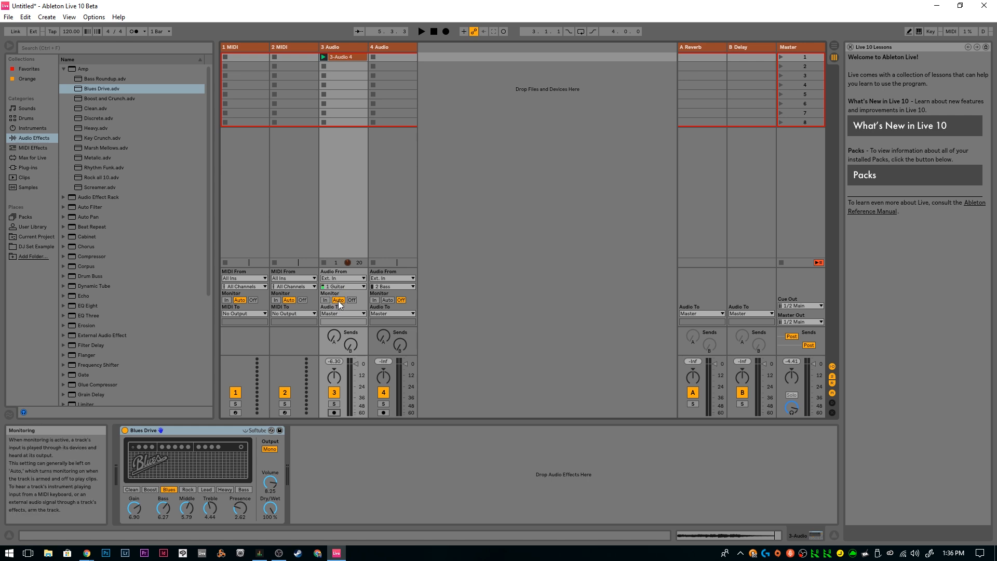
Step: Play the recorded guitar clip and check its signal in Focusrite Control before returning to Ableton Live
left_click(323, 57)
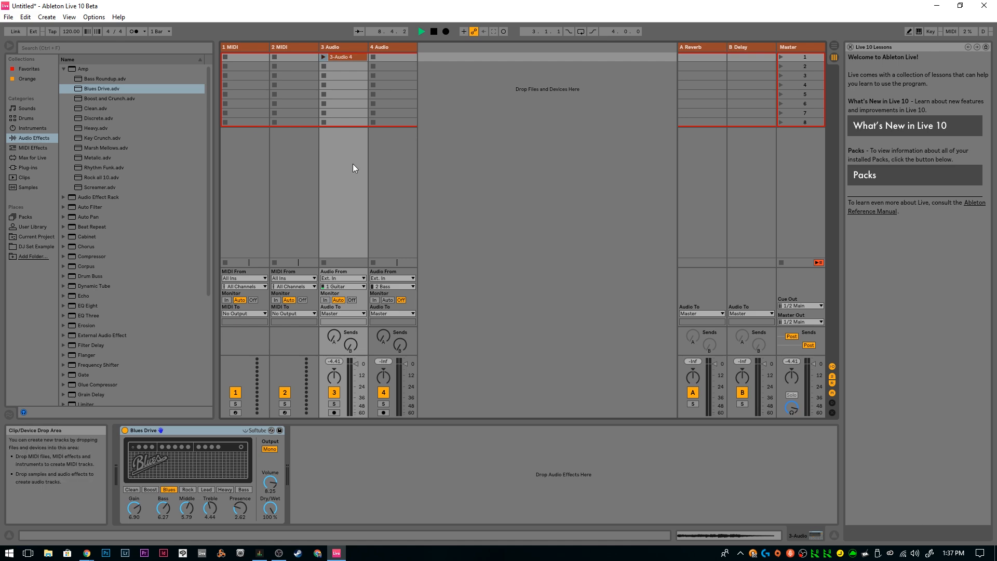
left_click(260, 554)
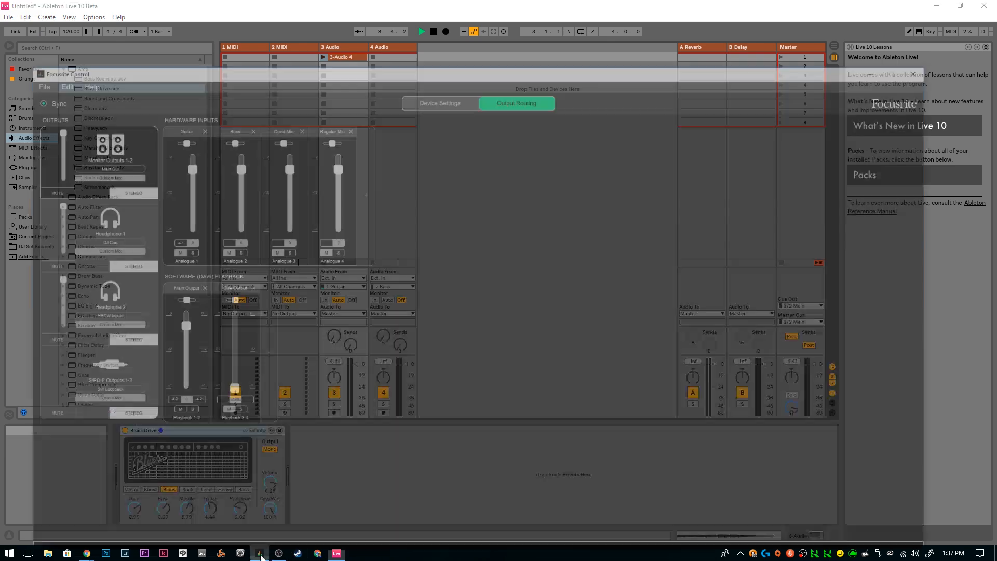
left_click(259, 555)
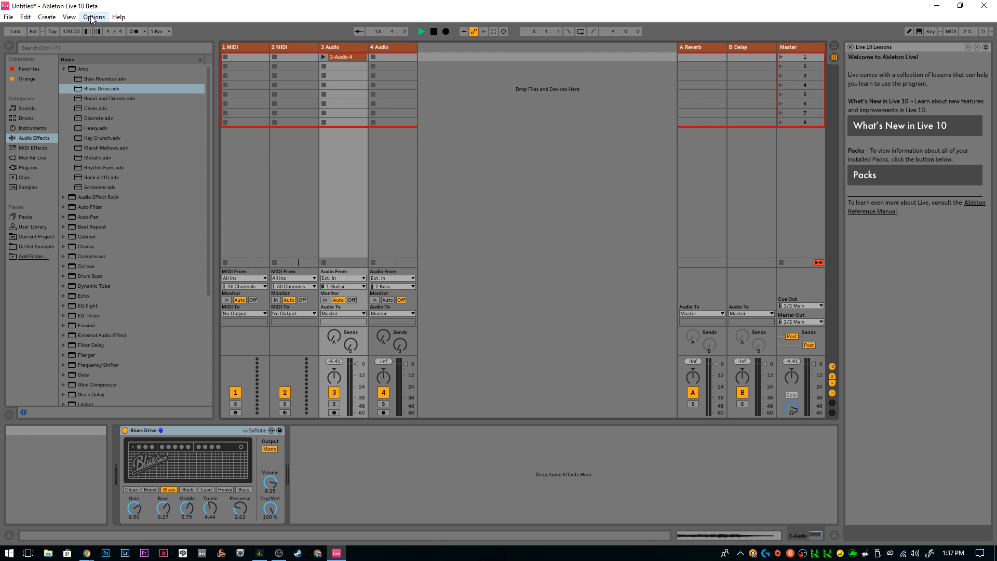
Step: Set the Focusrite ASIO buffer size to 64 samples through the audio preferences' hardware setup
left_click(92, 17)
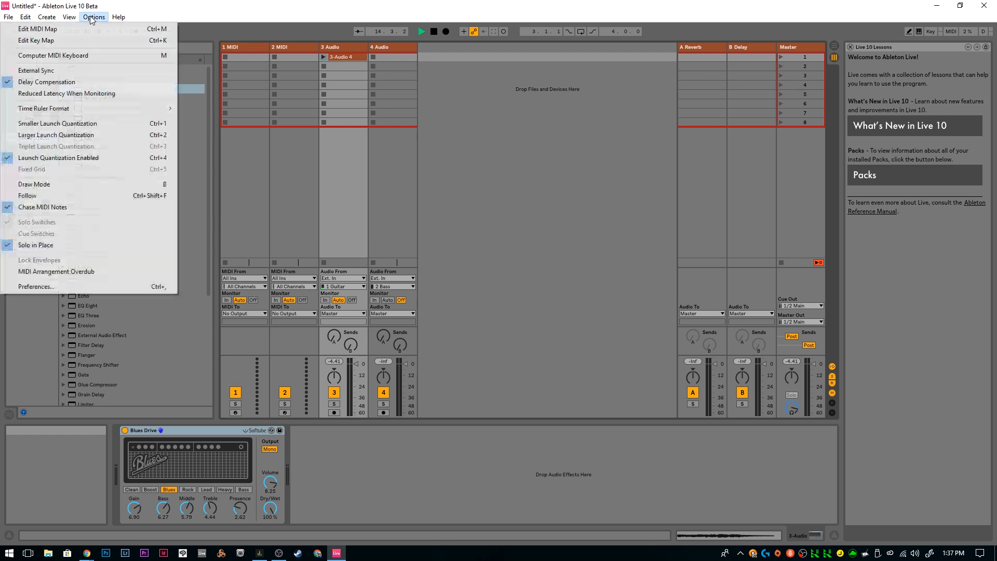
left_click(80, 289)
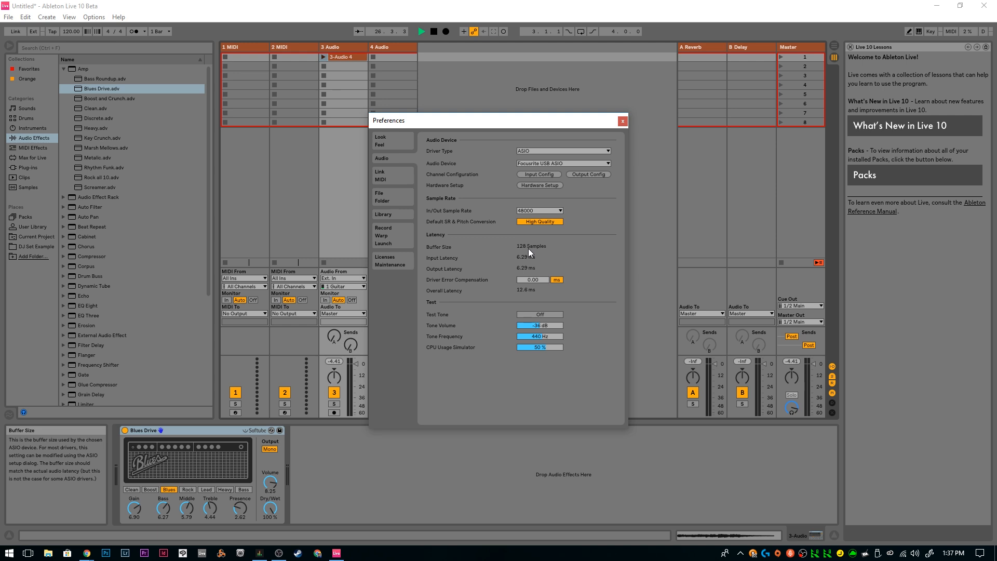
left_click(536, 185)
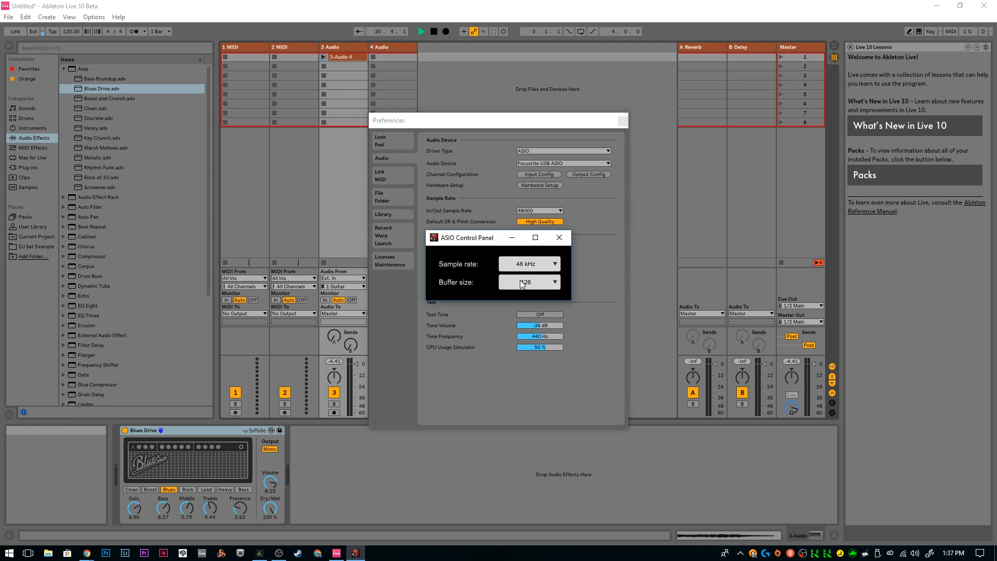
left_click(548, 284)
left_click(532, 326)
left_click(558, 238)
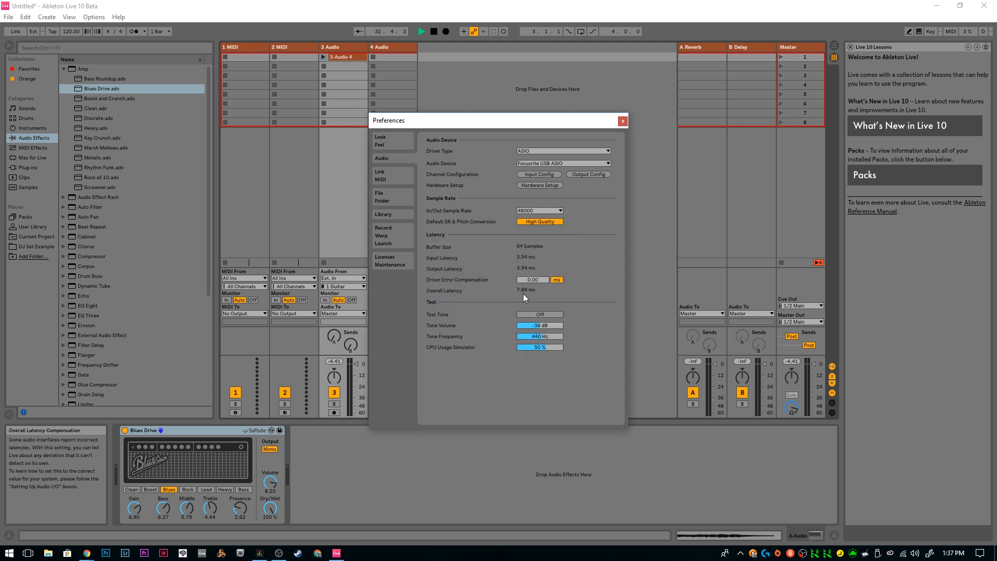
Step: Set the Focusrite ASIO buffer size to 128 samples and close the preferences
left_click(536, 212)
left_click(548, 283)
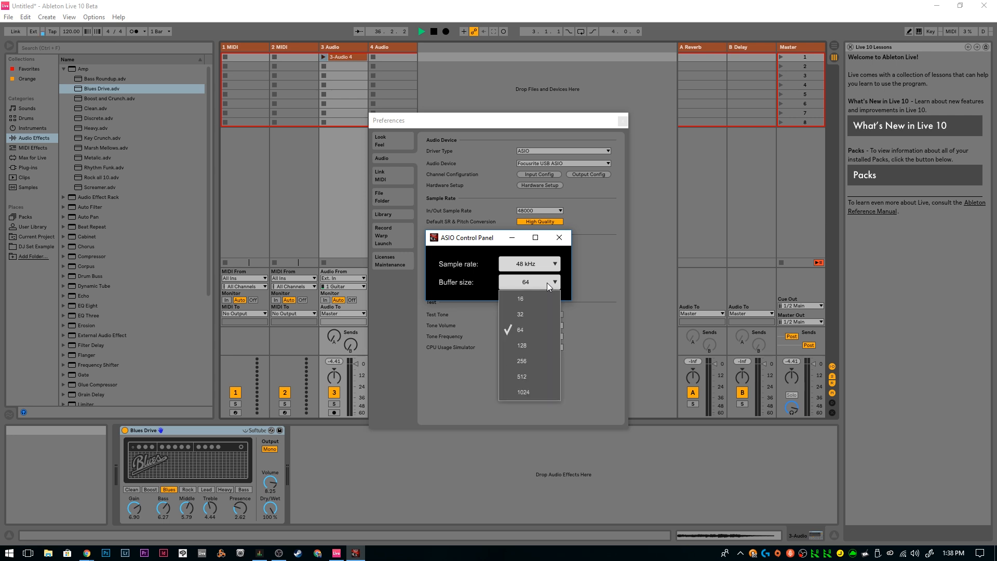
left_click(528, 337)
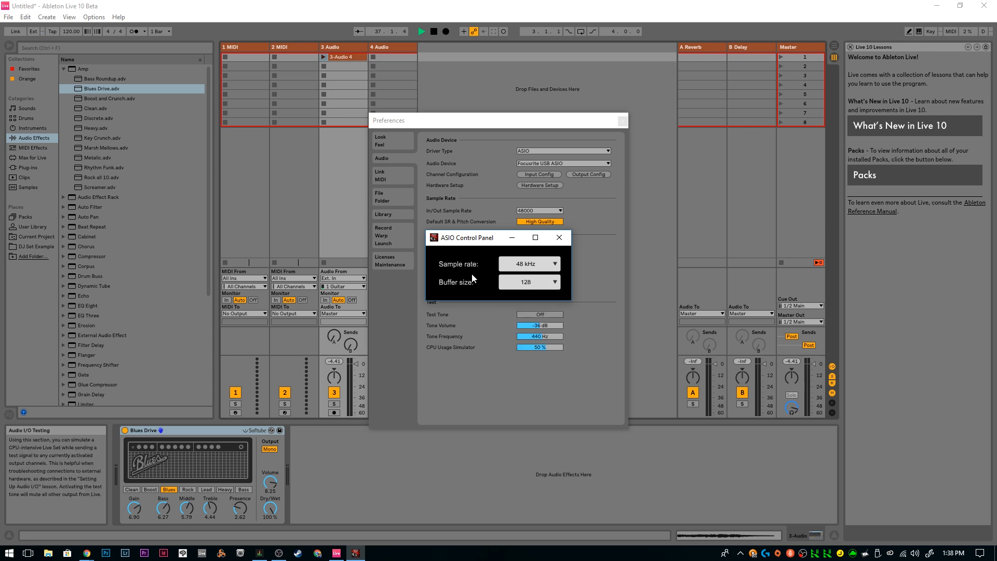
left_click(559, 238)
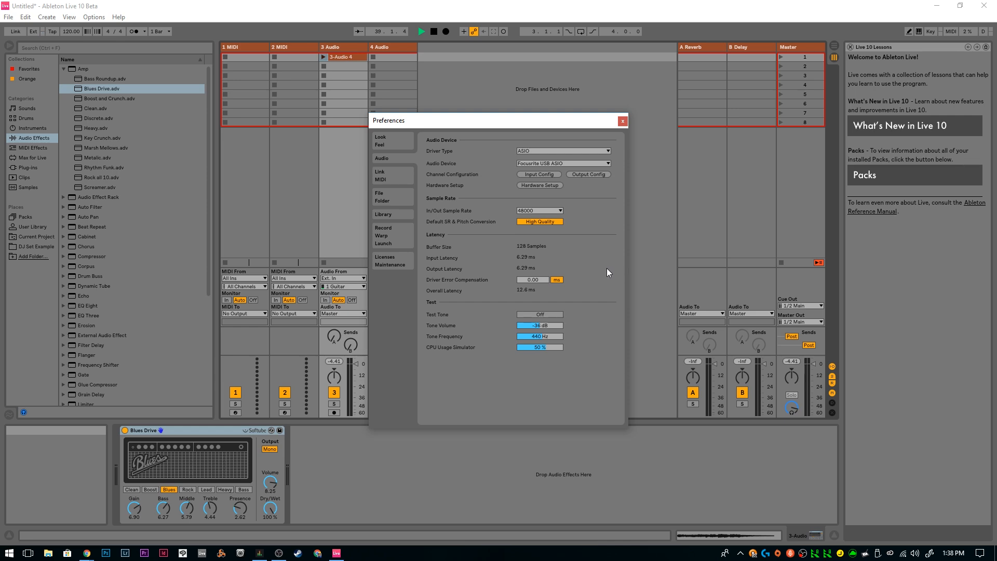
left_click(623, 121)
Step: Return to Focusrite Control and display the custom mix for Headphone 1
left_click(936, 6)
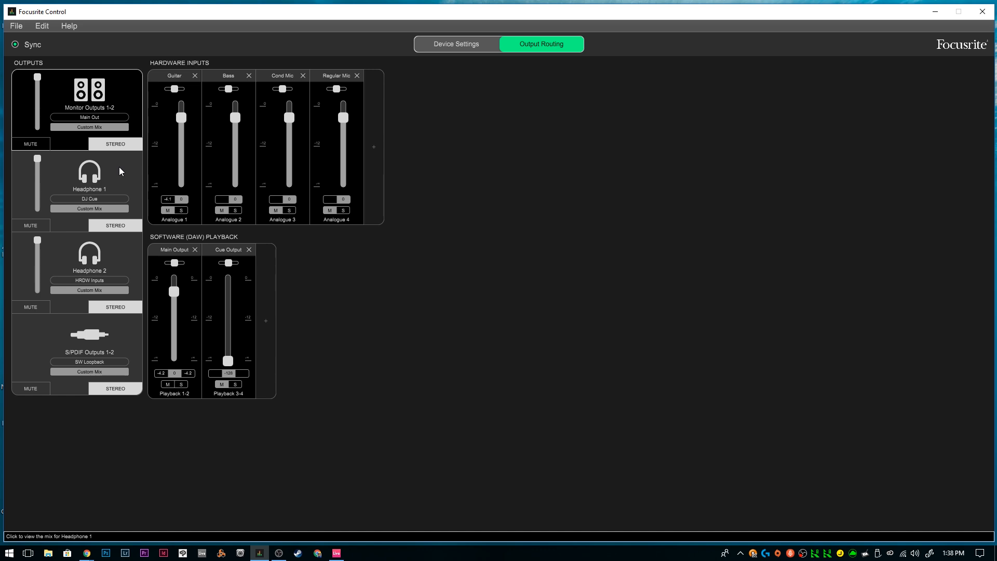
left_click(120, 166)
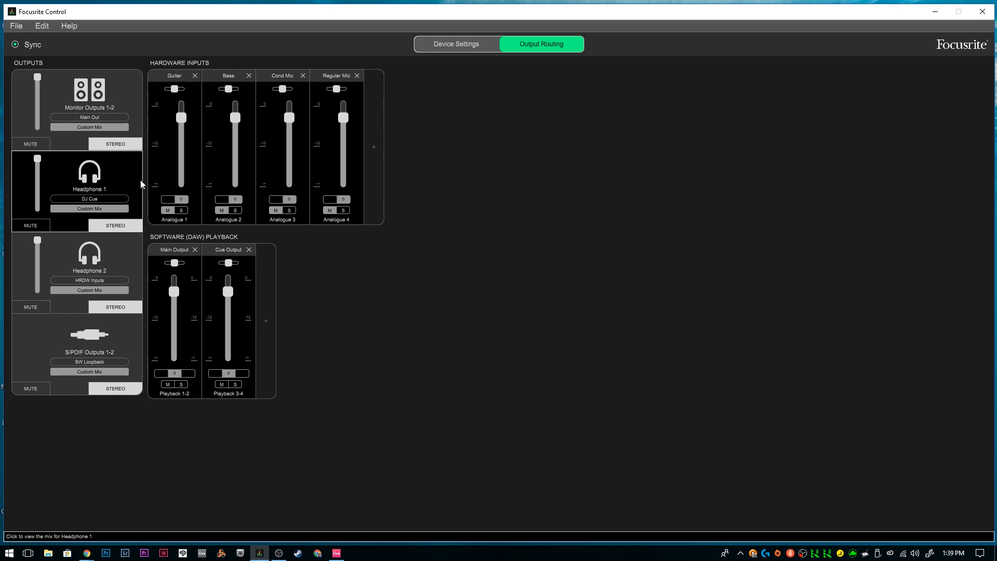
Step: Check the Monitor Outputs 1-2 mix, then add analogue inputs 5, 6, 7 and 8 to the Headphone 1 custom mix
left_click(127, 81)
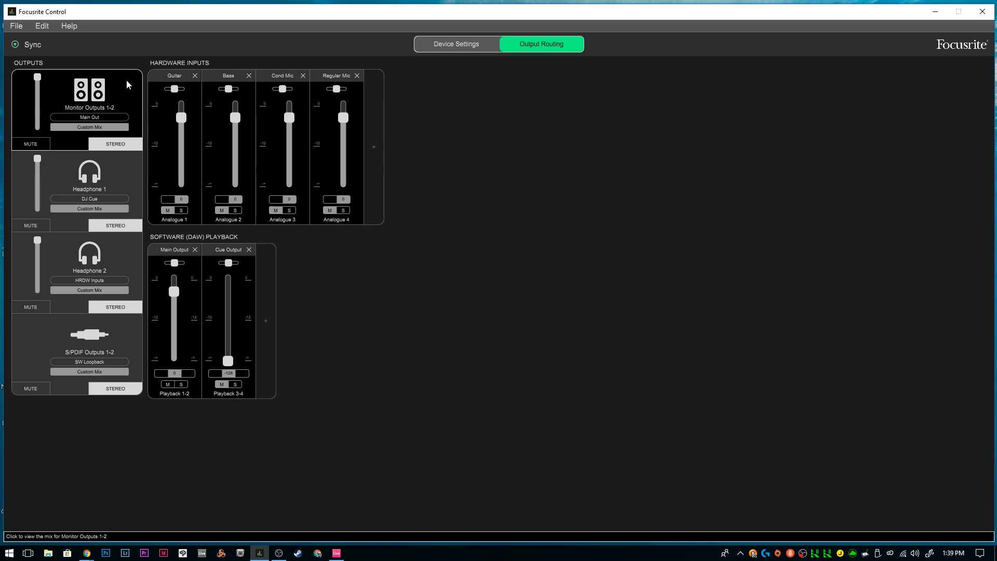
left_click(116, 162)
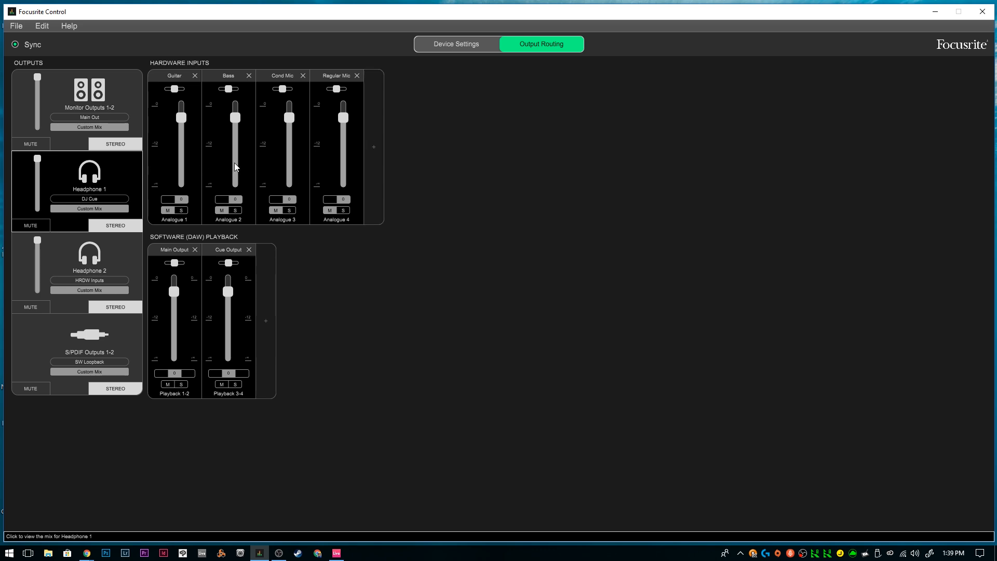
left_click(374, 147)
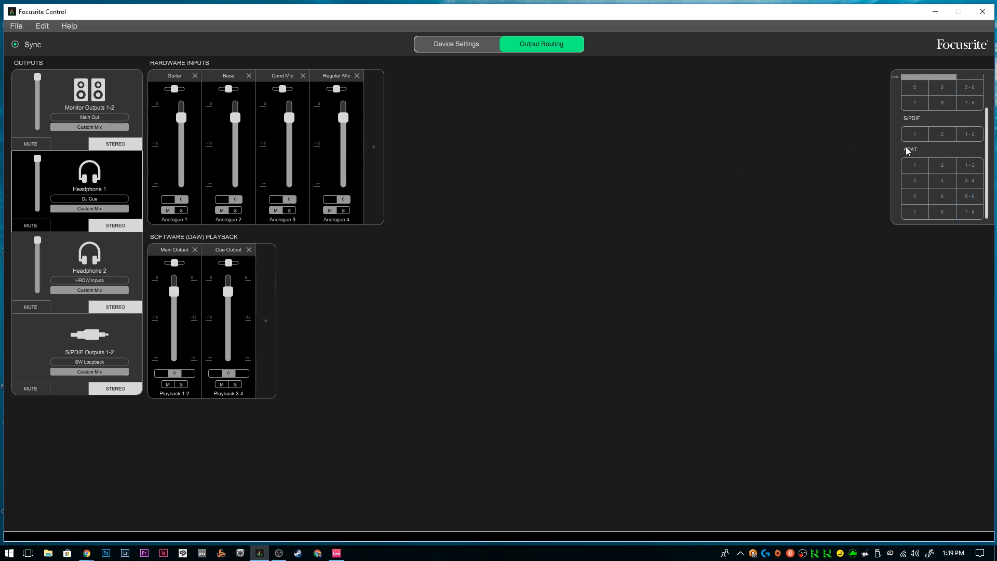
left_click(914, 86)
left_click(940, 85)
left_click(917, 103)
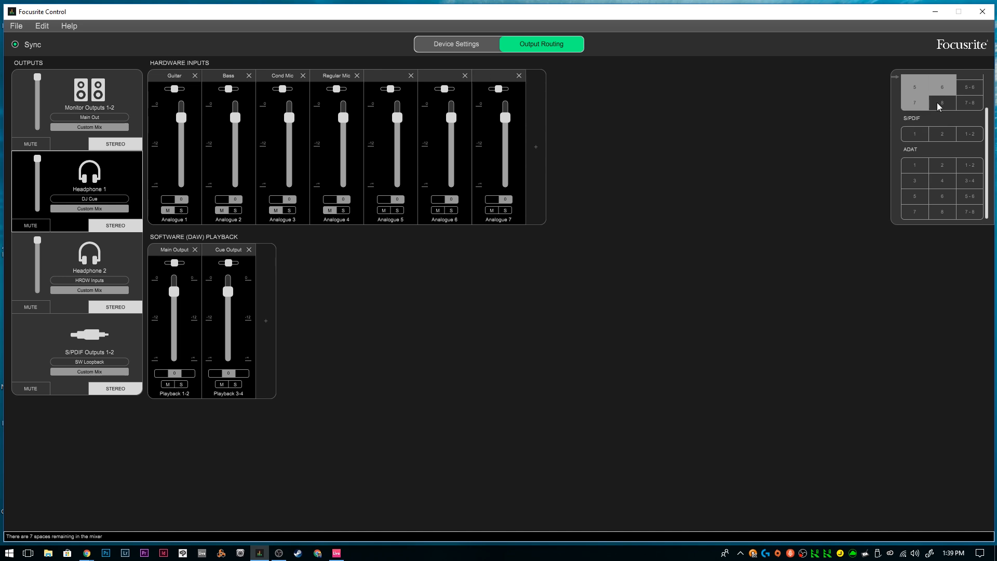
left_click(940, 102)
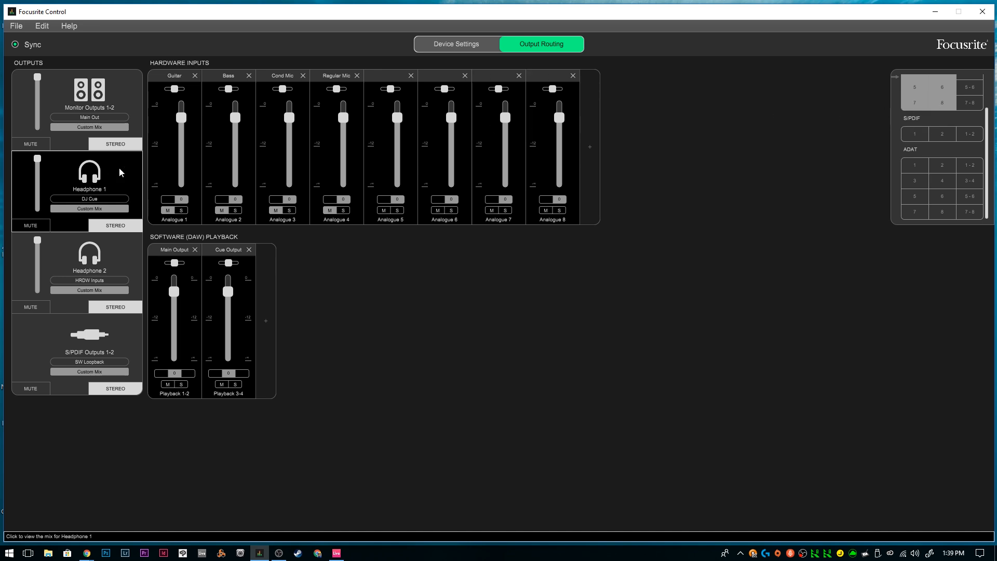
Step: Compare the custom mixes of Monitor Outputs 1-2 and Headphone 1, including the mute controls of Analogue 5 to 8
left_click(126, 94)
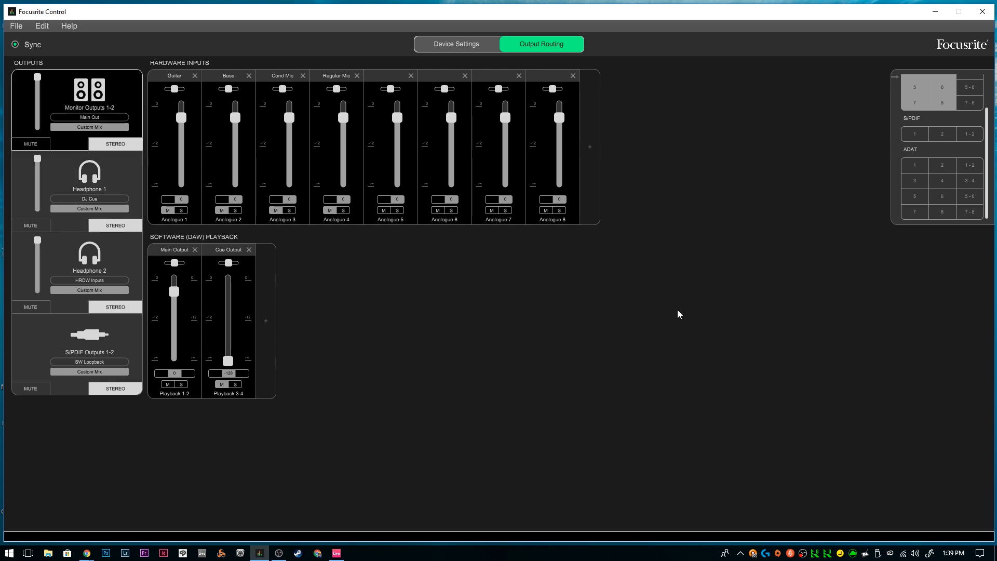
left_click(123, 177)
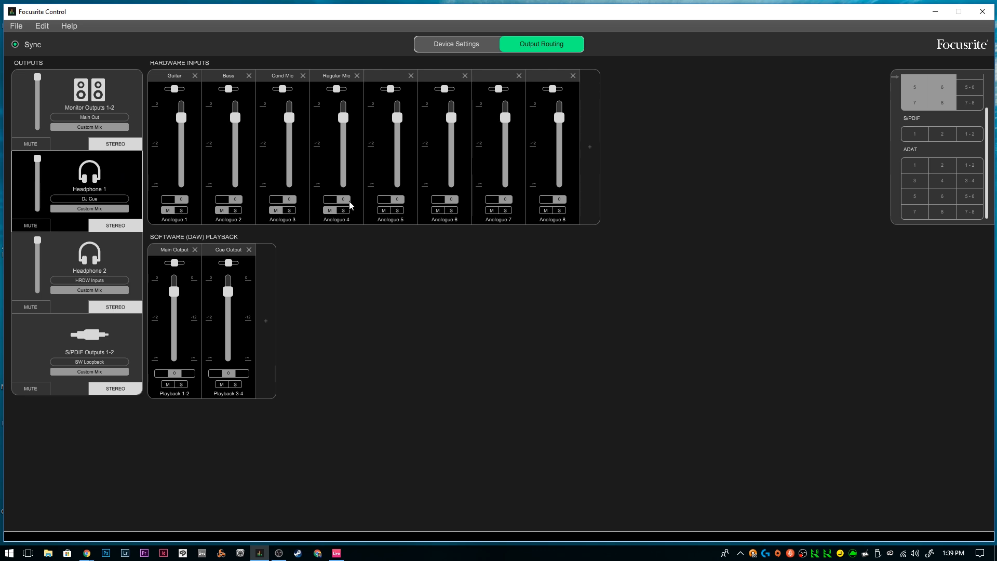
left_click(382, 212)
left_click(438, 210)
left_click(492, 211)
left_click(546, 210)
left_click(125, 89)
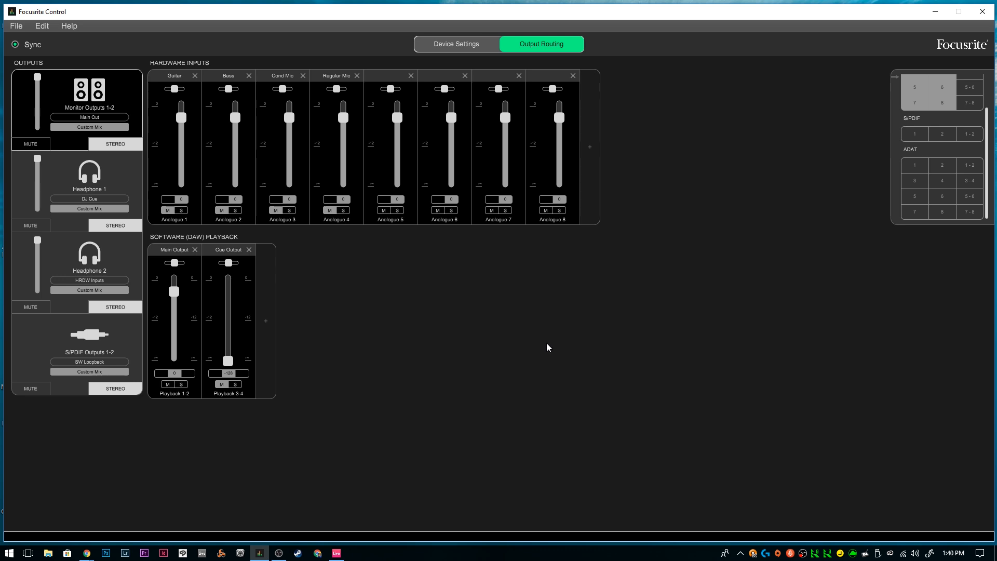
left_click(122, 165)
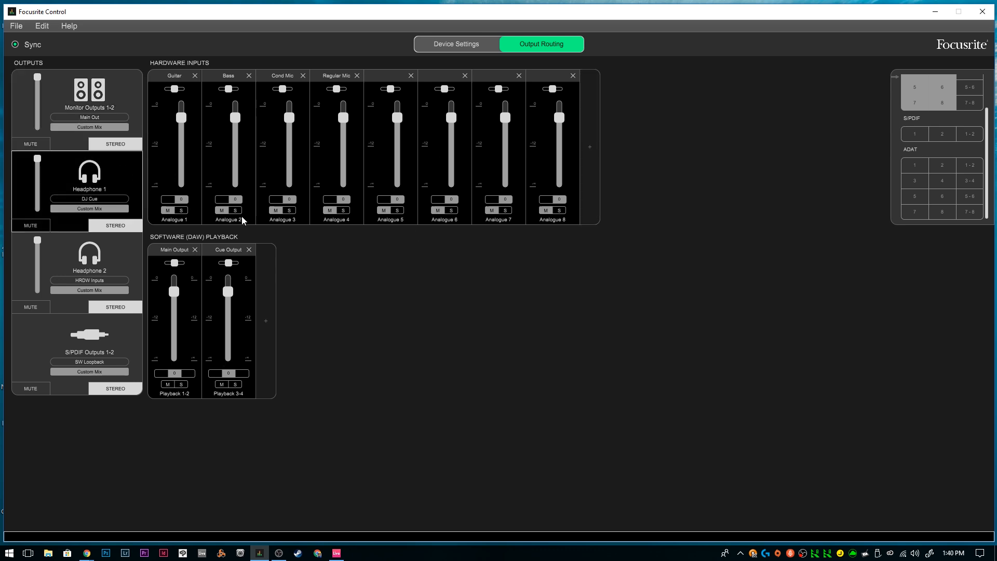
Step: Remove analogue inputs 5, 6, 7 and 8 from the mixer
left_click(912, 90)
left_click(935, 90)
left_click(912, 105)
left_click(937, 105)
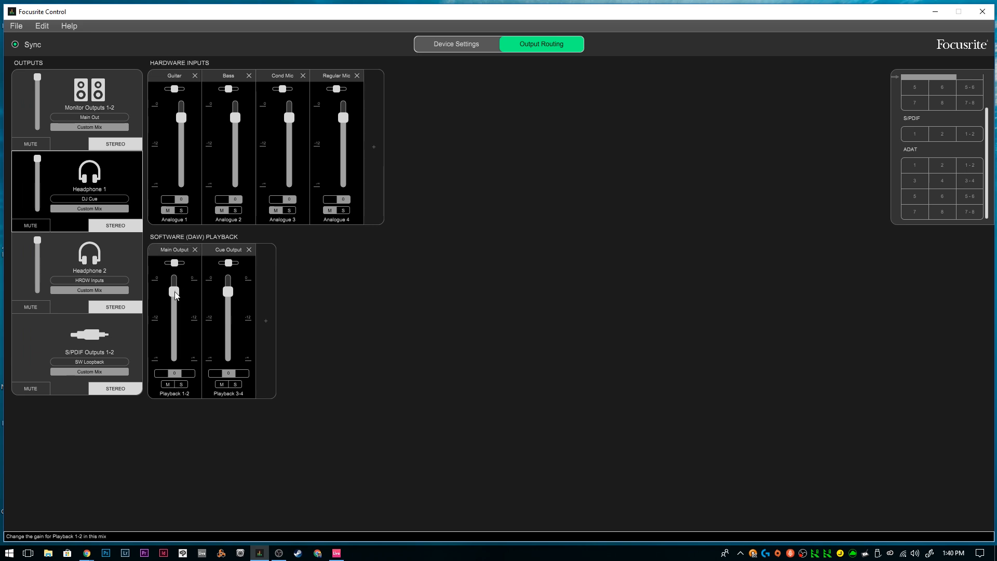
Step: Lower the Main Output playback level in the Headphone 1 mix and switch to Ableton Live
left_click_drag(175, 295, 177, 315)
left_click(936, 12)
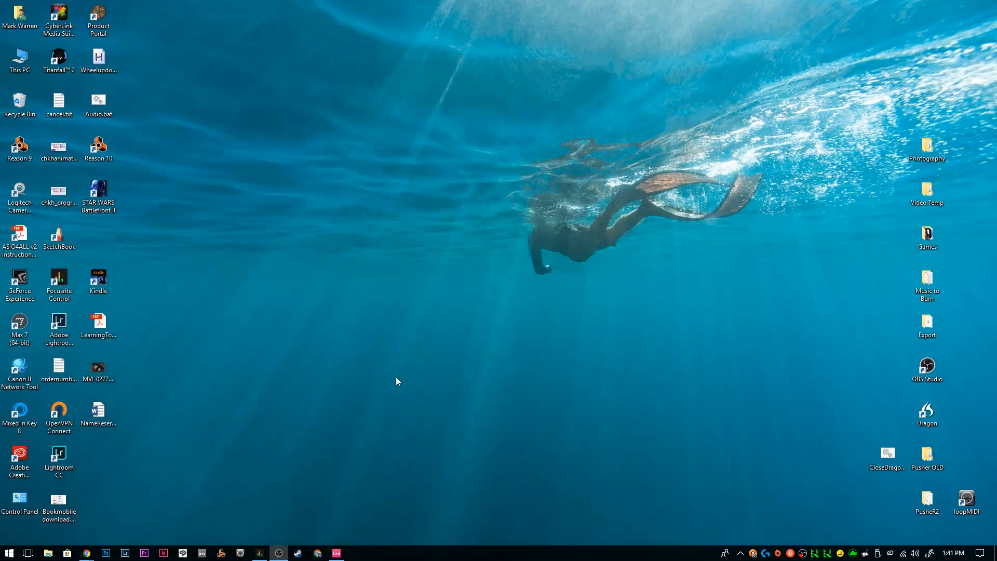
left_click(336, 553)
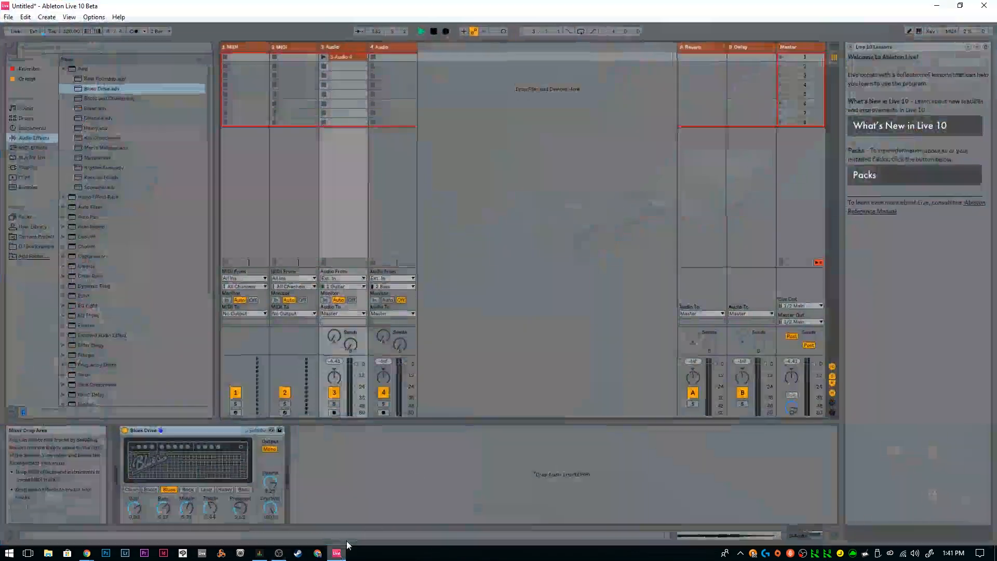
Step: Delete the recorded guitar clip and remove both MIDI tracks from the set
left_click(245, 51)
left_click(339, 57)
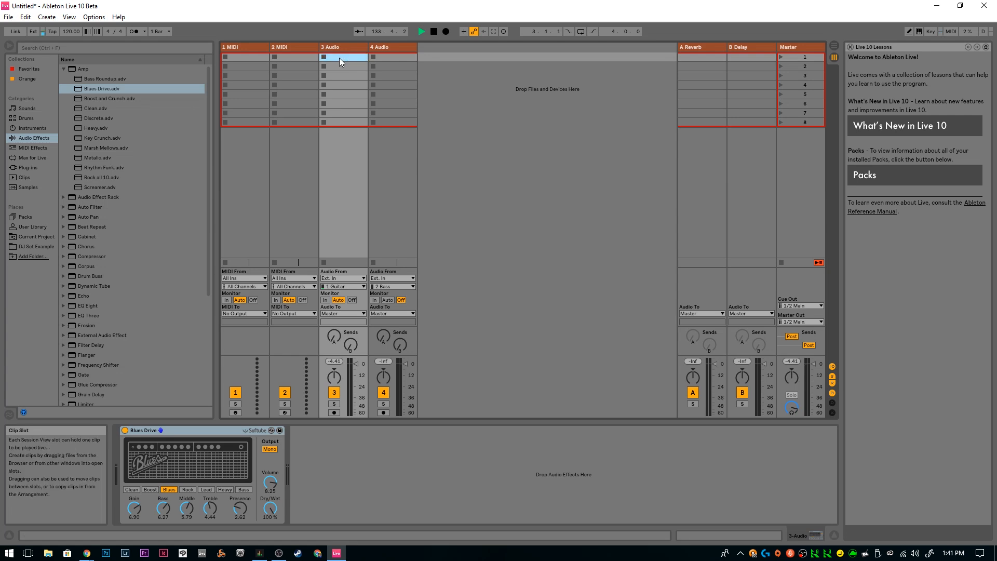
right_click(254, 44)
left_click(267, 73)
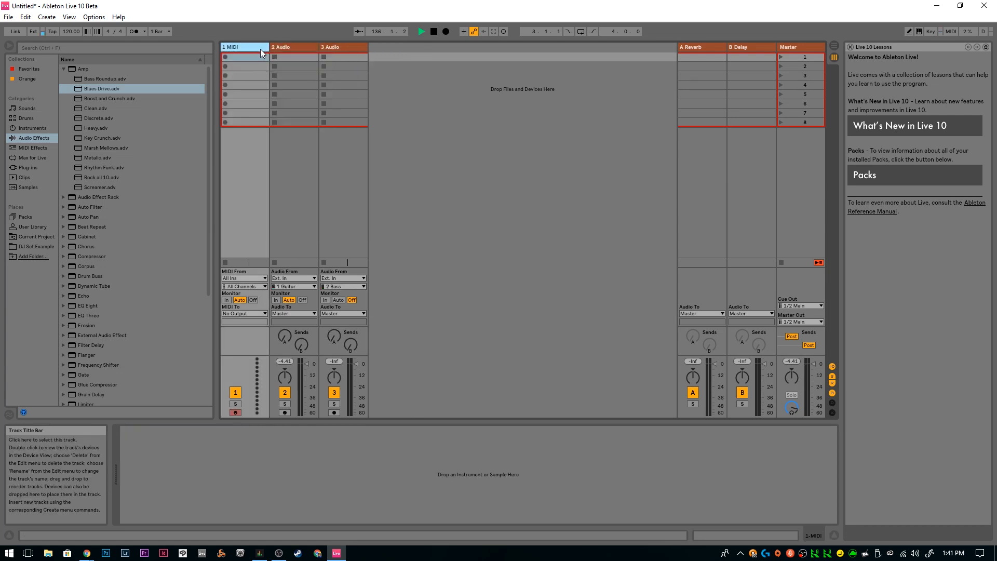
right_click(260, 47)
left_click(274, 77)
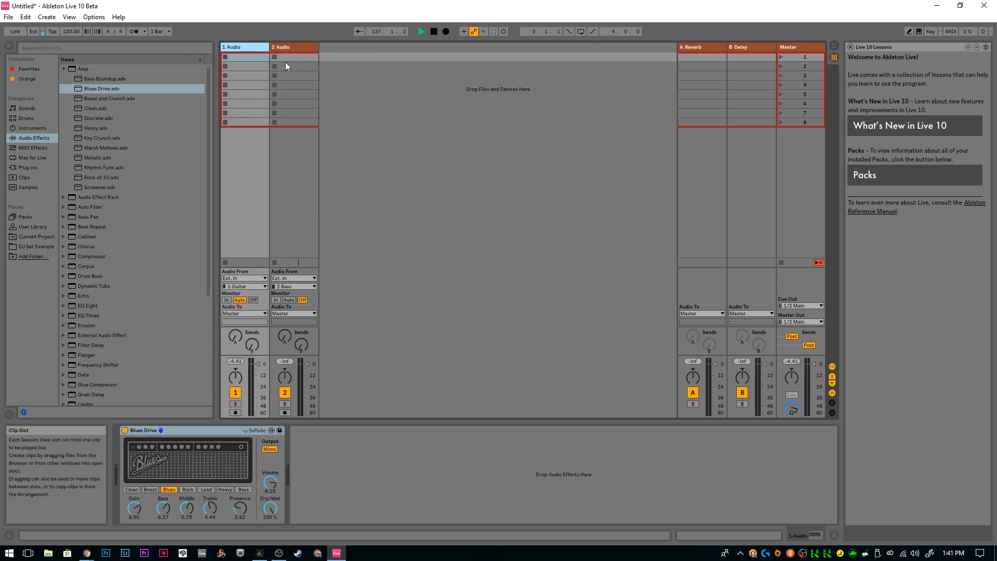
Step: Widen the two audio tracks and rename the first one Deck 1
left_click_drag(269, 49, 445, 48)
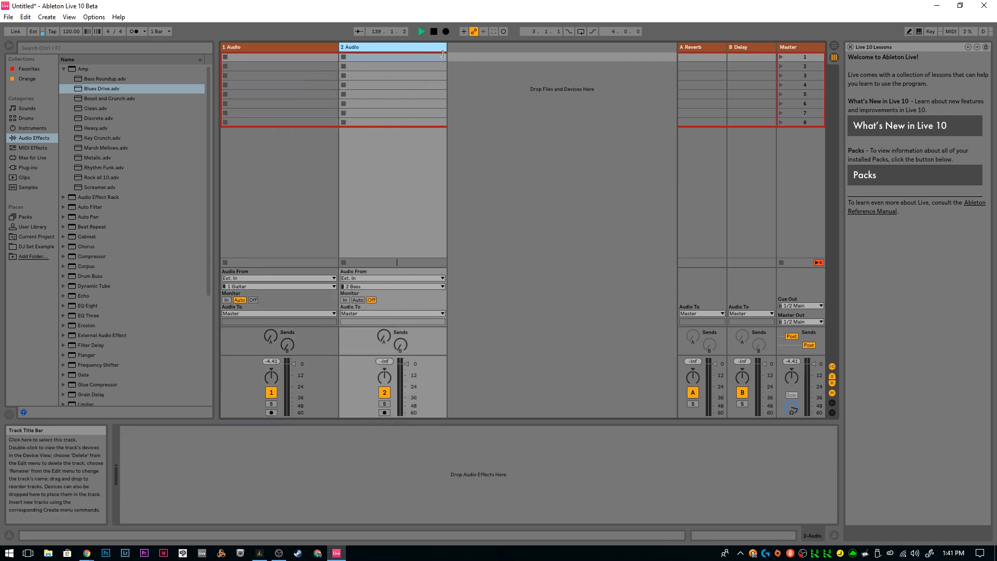
right_click(241, 49)
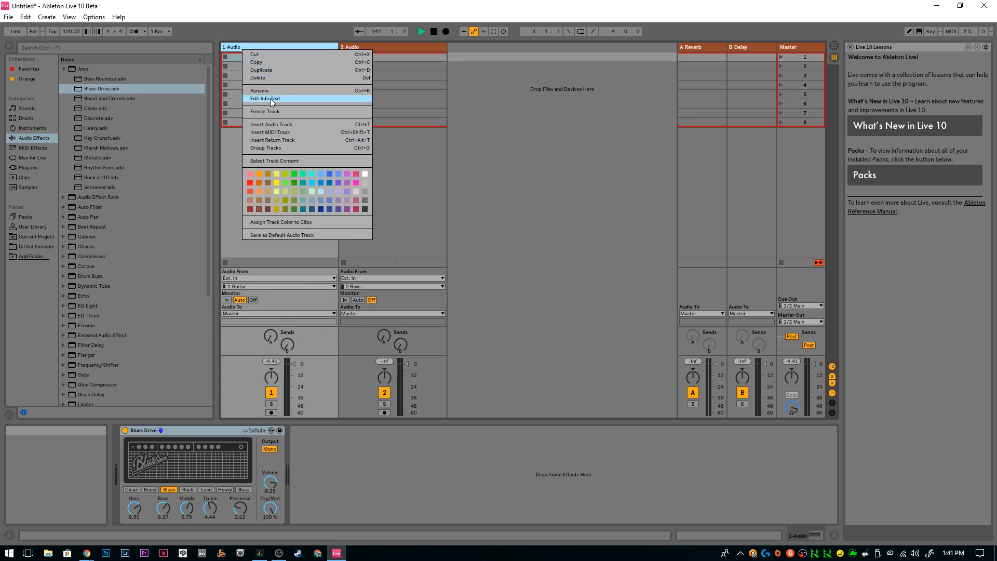
left_click(259, 91)
type("Deck 1")
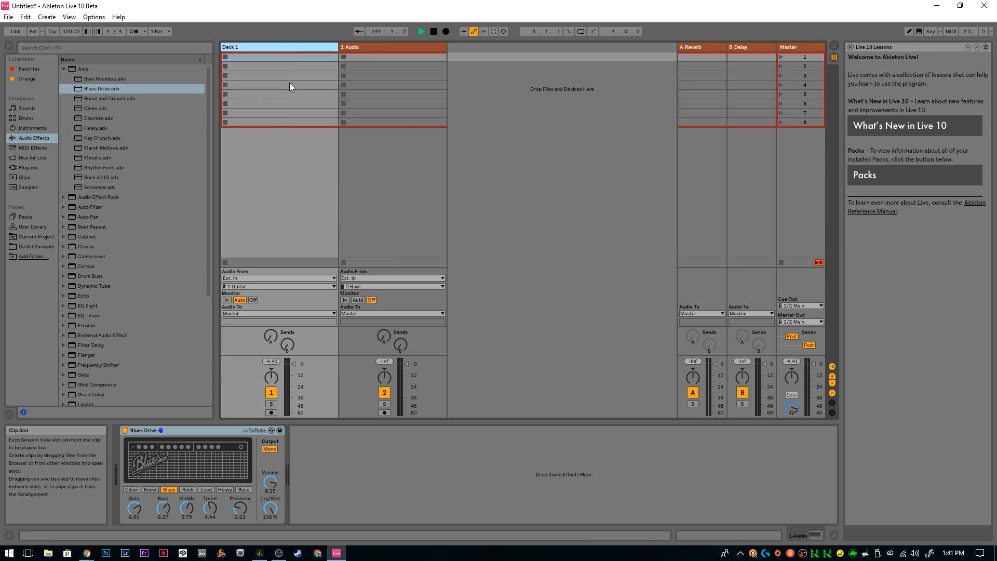
Step: Rename the second audio track Deck 2
left_click(348, 47)
right_click(349, 47)
left_click(356, 89)
type("Deck")
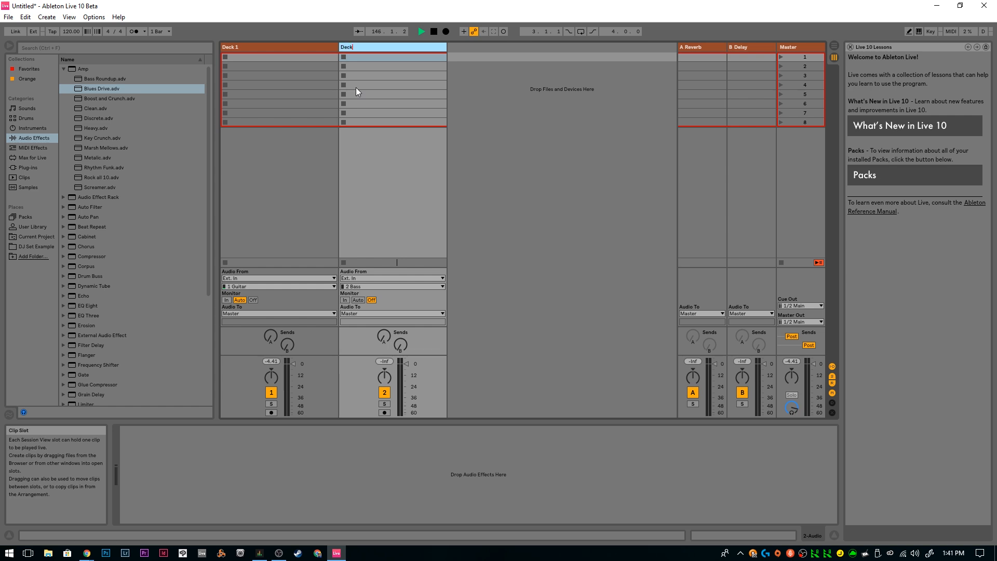
type(" 2")
key("Return")
left_click(294, 186)
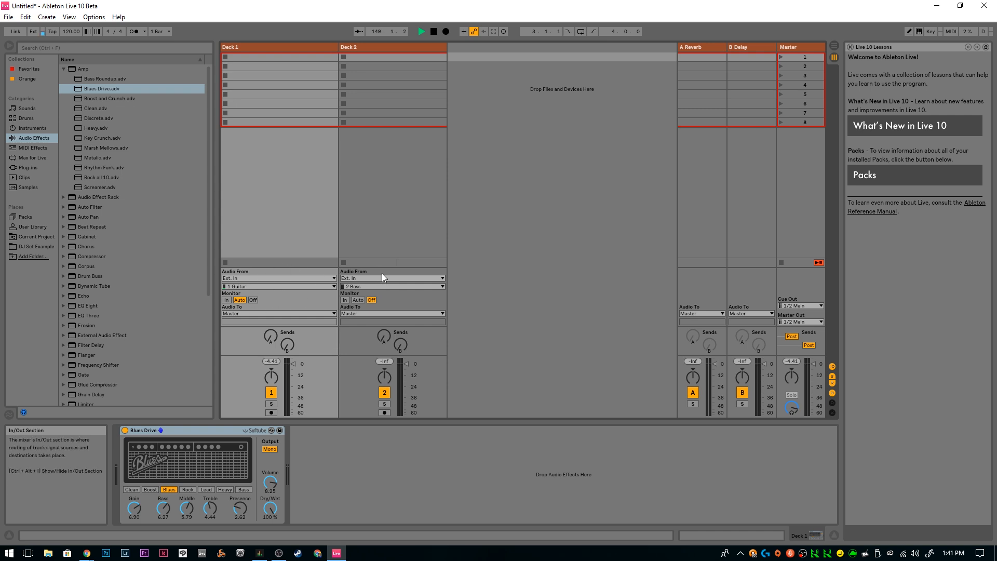
Step: Set the master track's Cue Out to 3/4 Cue
left_click(796, 307)
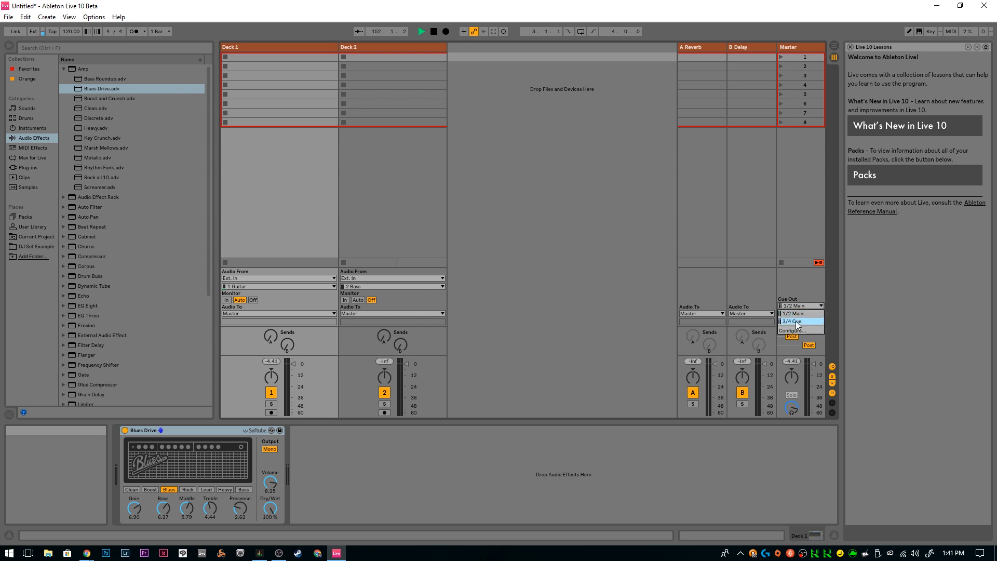
left_click(796, 321)
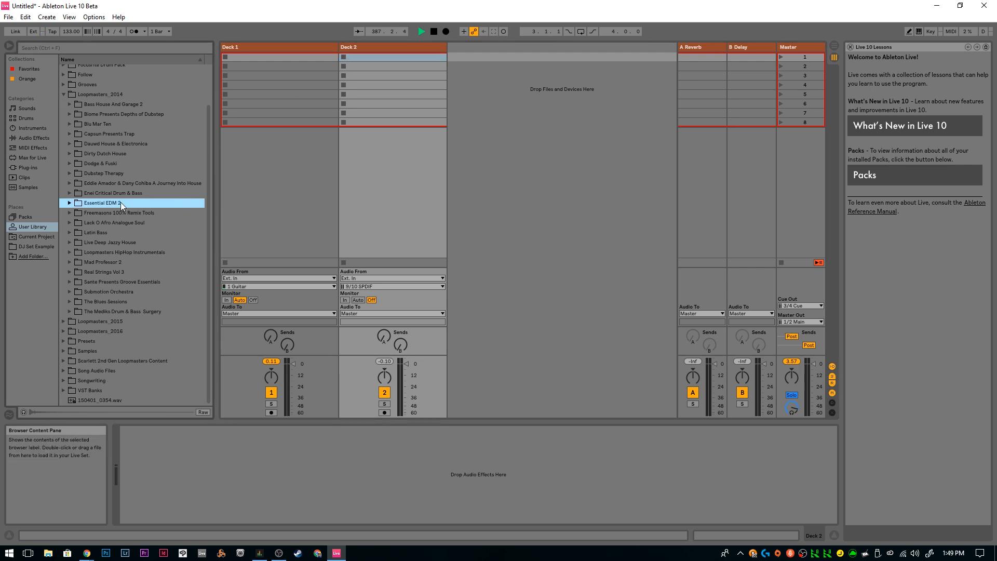
Step: Show the crossfader, assign Deck 1 to A and Deck 2 to B, and leave the crossfader fully on the A side
left_click(831, 412)
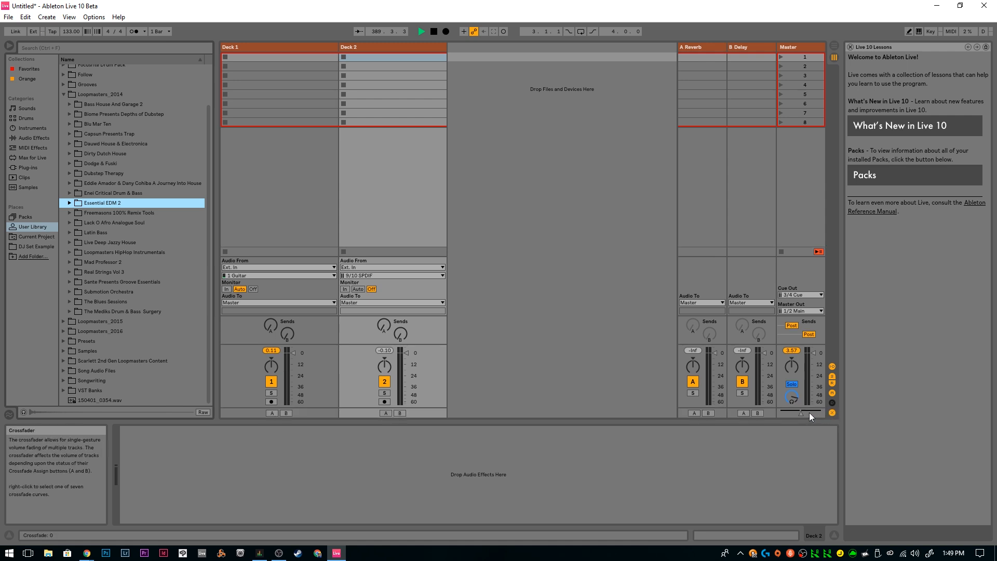
left_click_drag(801, 412, 687, 414)
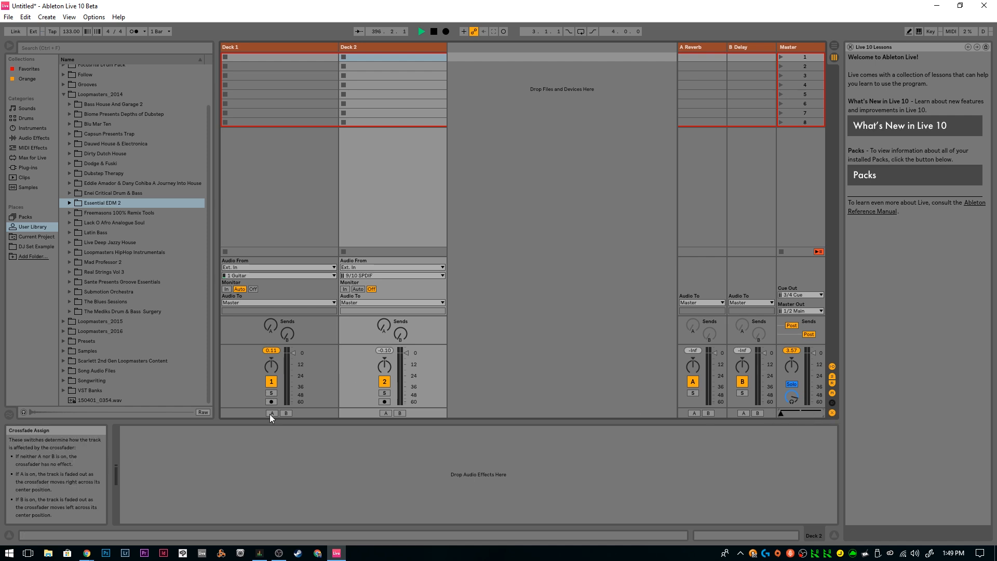
left_click(400, 413)
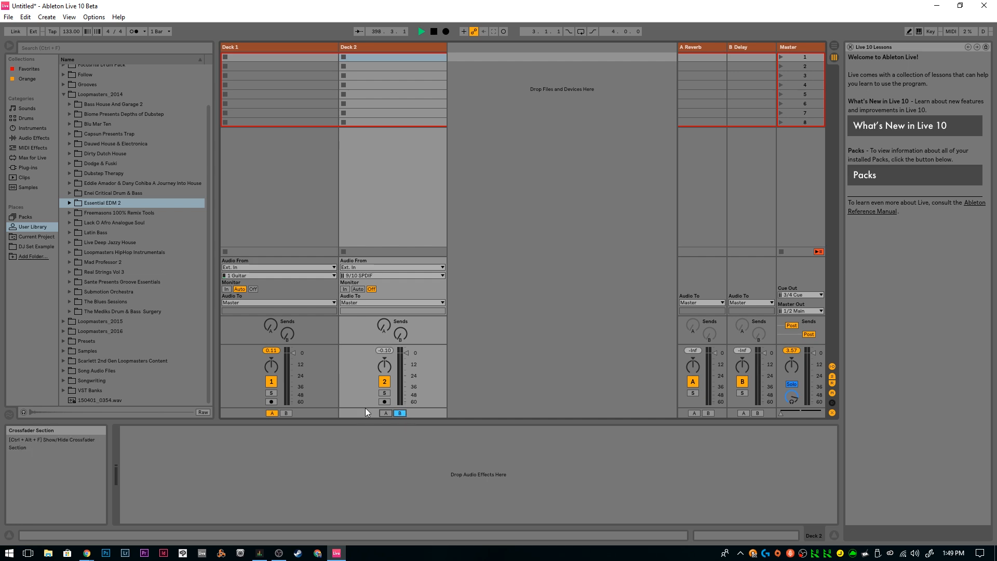
left_click_drag(781, 414, 797, 412)
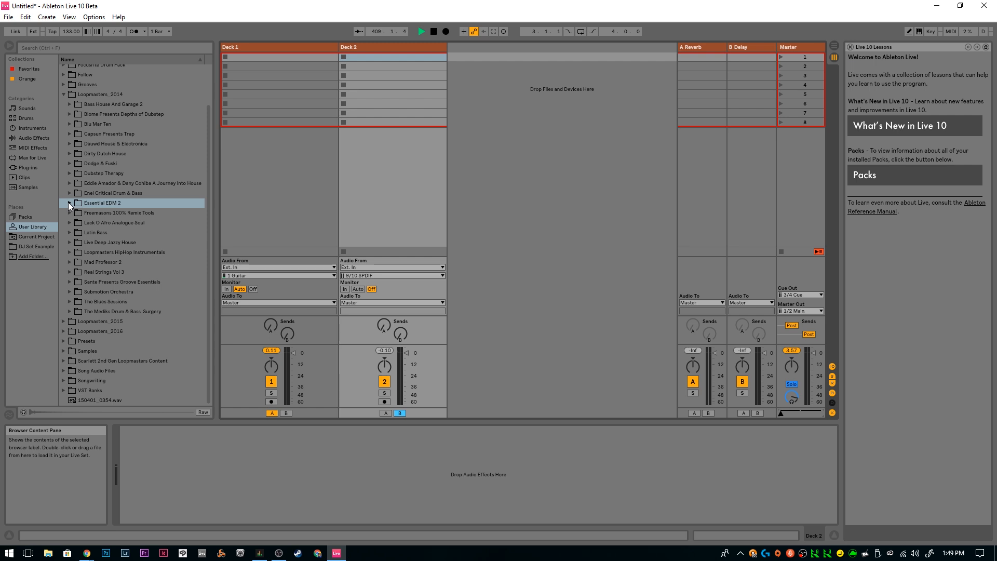
Step: Load EDM2_128_Drum_Loops_017.wav from the Essential EDM 2 drum loops into Deck 1's first clip slot and play it
scroll(76, 183, "up", 2)
left_click(69, 246)
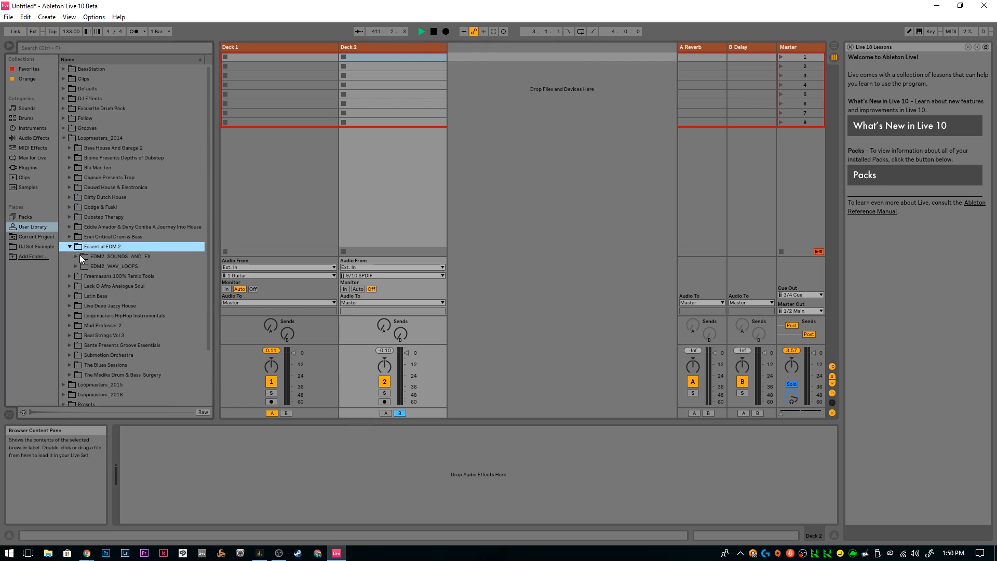
left_click(75, 266)
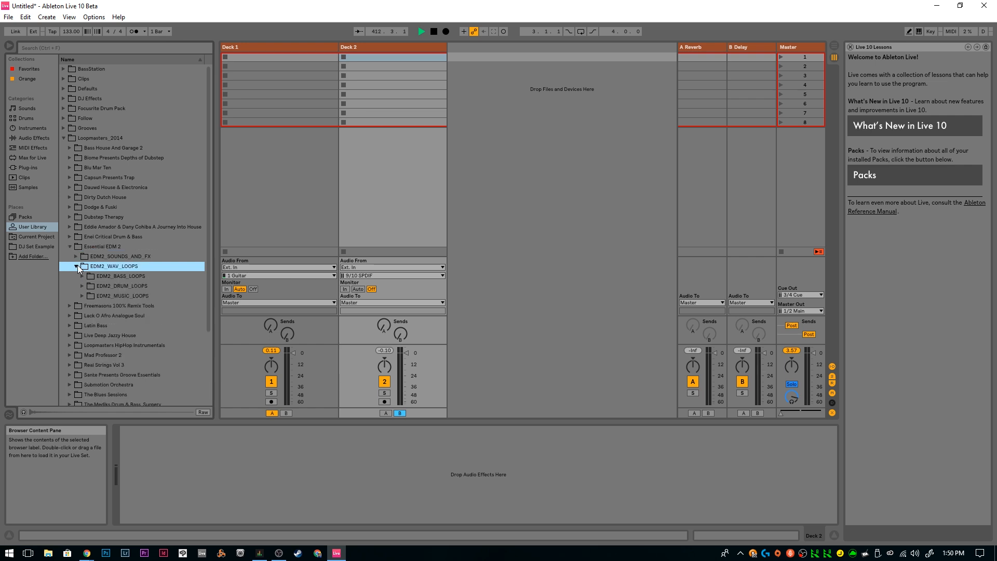
left_click(82, 286)
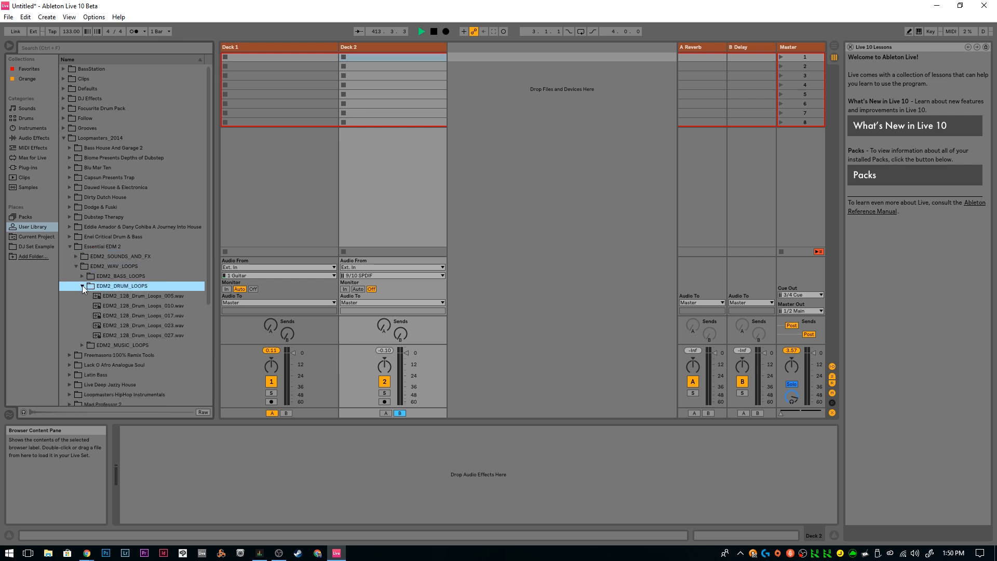
left_click(119, 316)
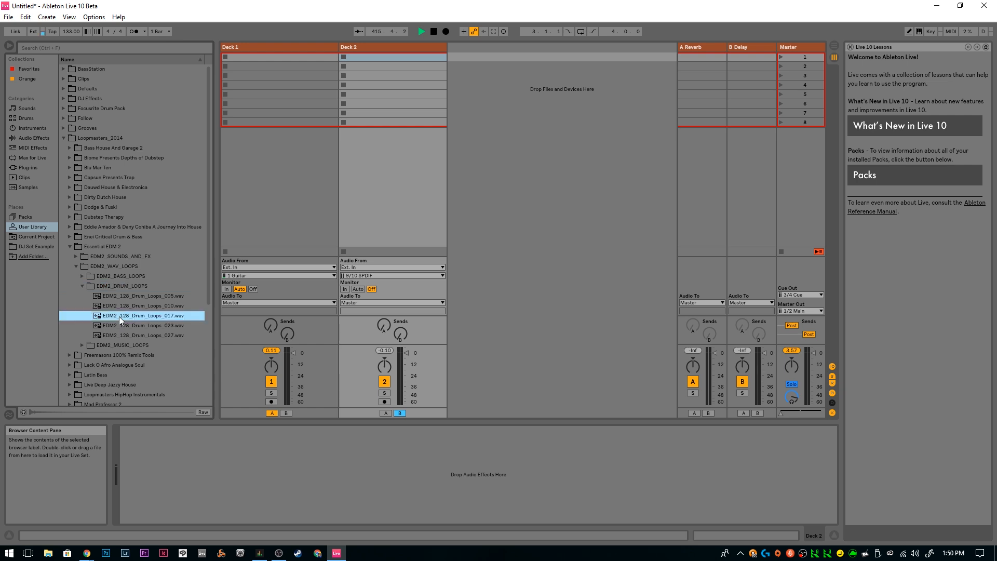
left_click_drag(117, 316, 226, 59)
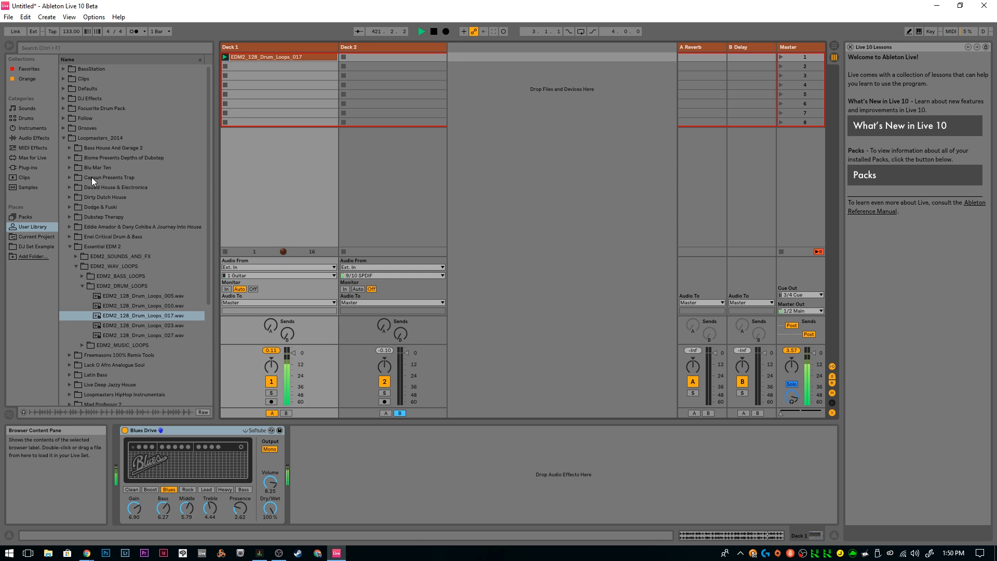
Step: Load BHG2_123_Fm_Chord_Synth_11.wav from the Bass House And Garage 2 music loops into Deck 2's first clip slot
left_click(69, 148)
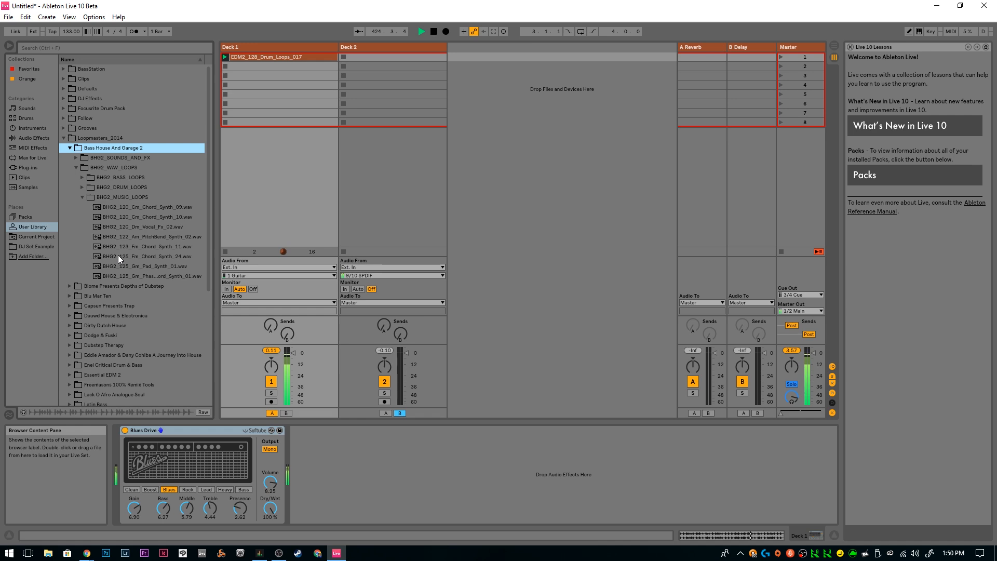
left_click_drag(120, 246, 367, 56)
Step: Switch the master from Solo to Cue mode, then enable cueing on Deck 2 and launch its chord synth clip
left_click(791, 385)
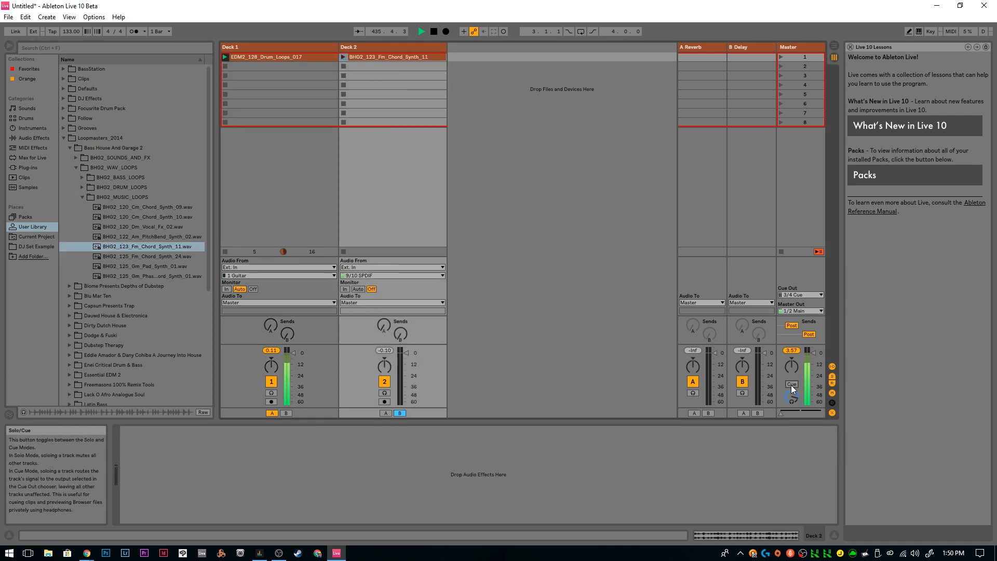
left_click(792, 384)
left_click(793, 385)
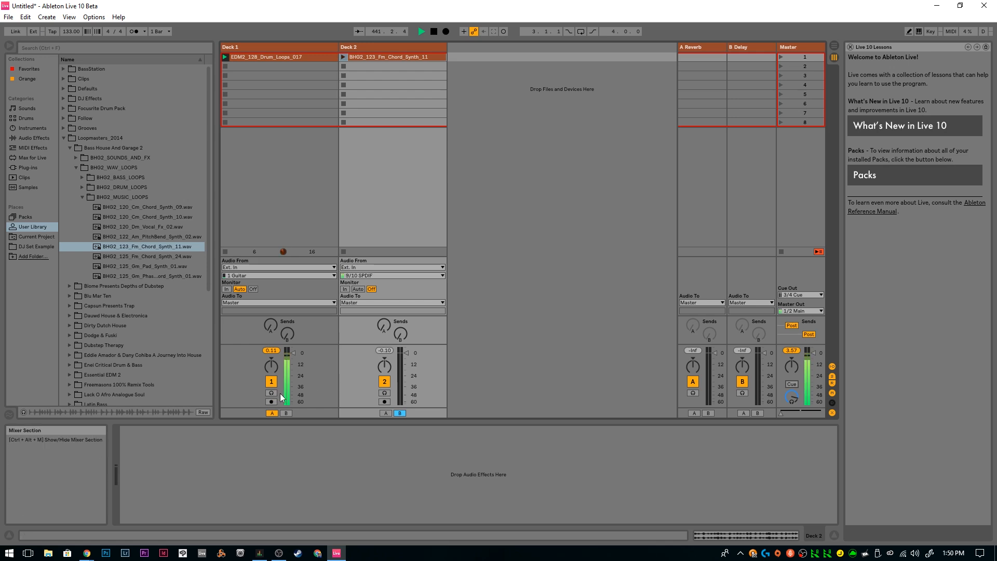
left_click(385, 393)
left_click(343, 57)
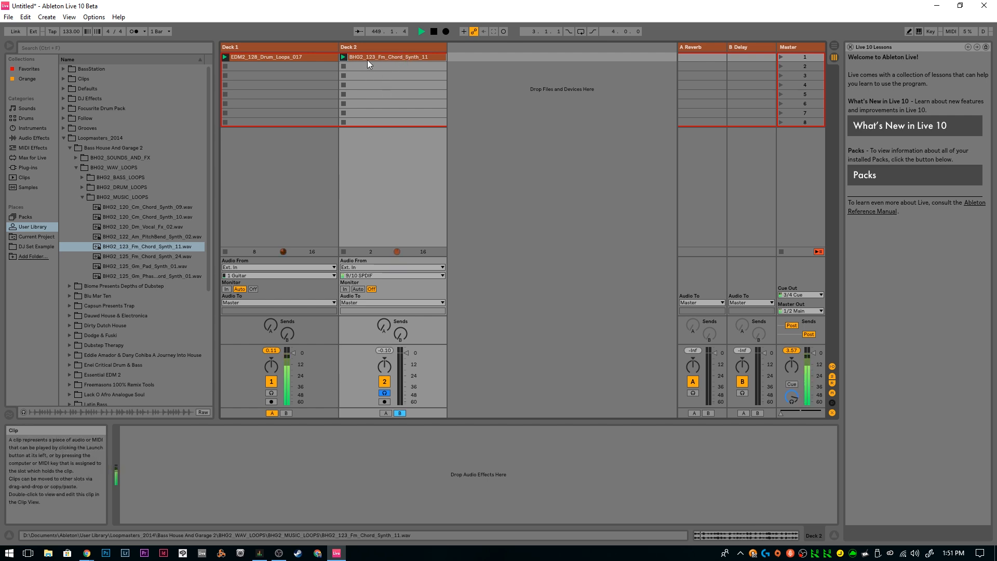
Step: Switch to Focusrite Control, mute Main Output in Headphone 1's DJ Cue mix and lower its fader to about -12
left_click(259, 554)
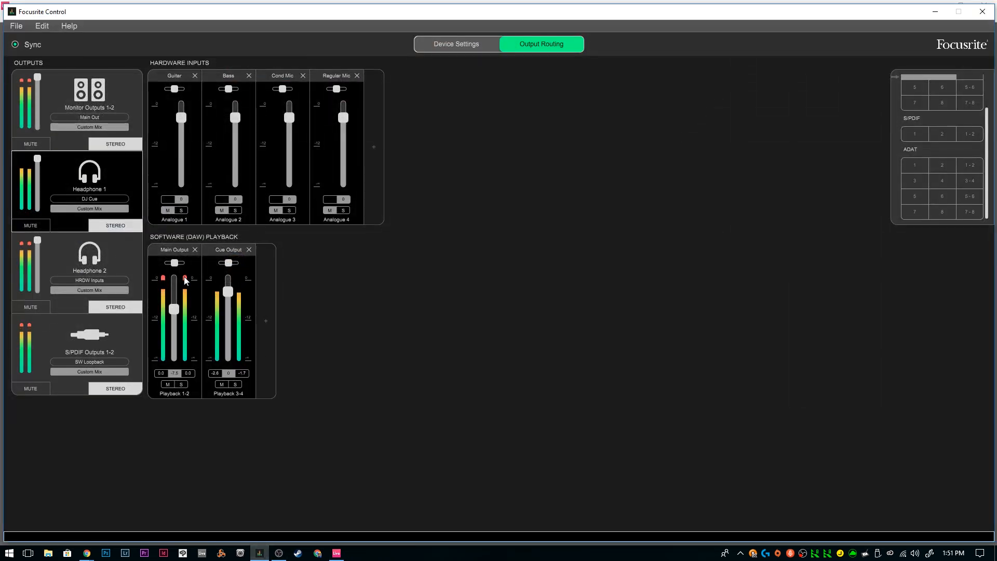
left_click(167, 384)
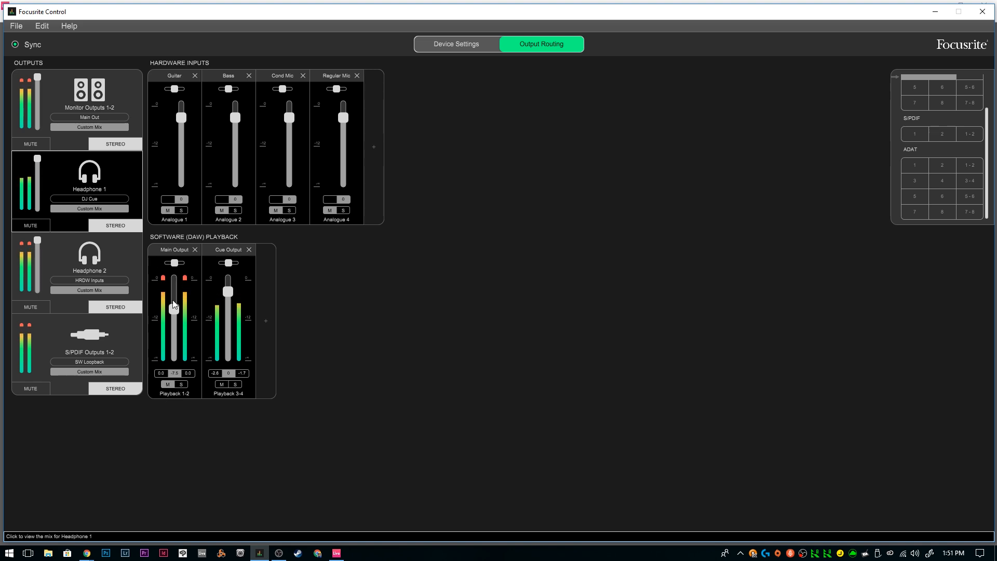
left_click_drag(172, 311, 175, 372)
left_click_drag(174, 360, 177, 316)
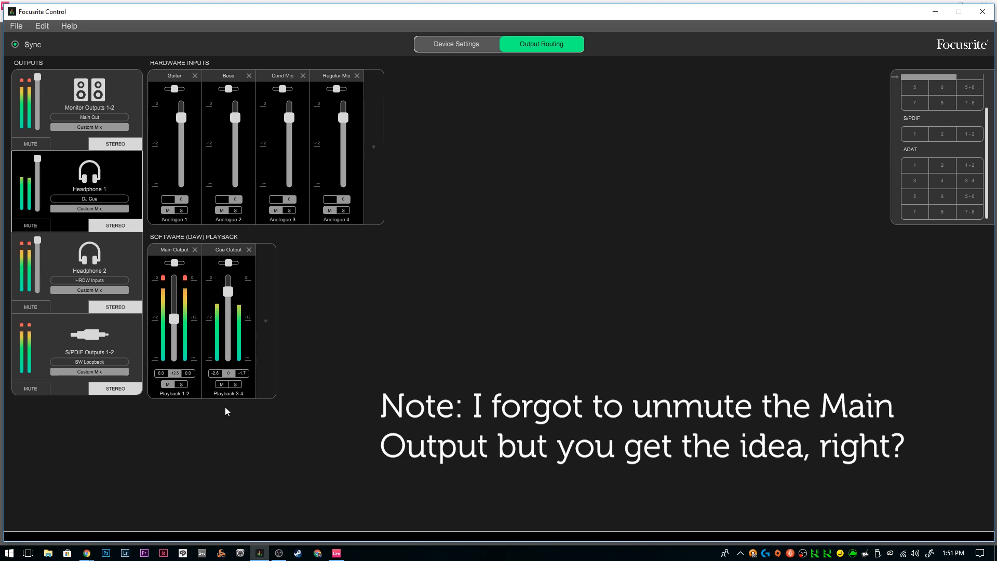
key("alt+Tab")
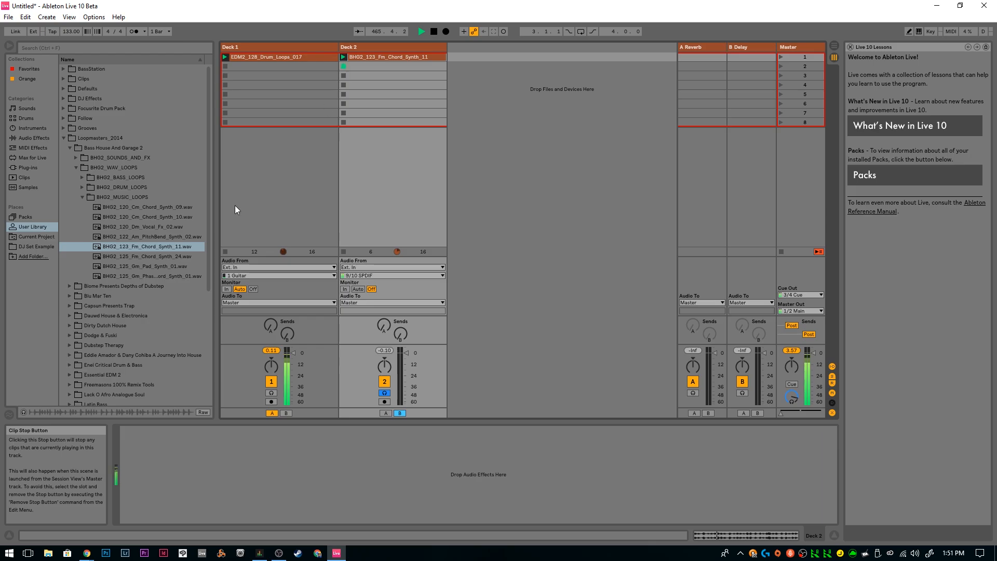
key("alt+Tab")
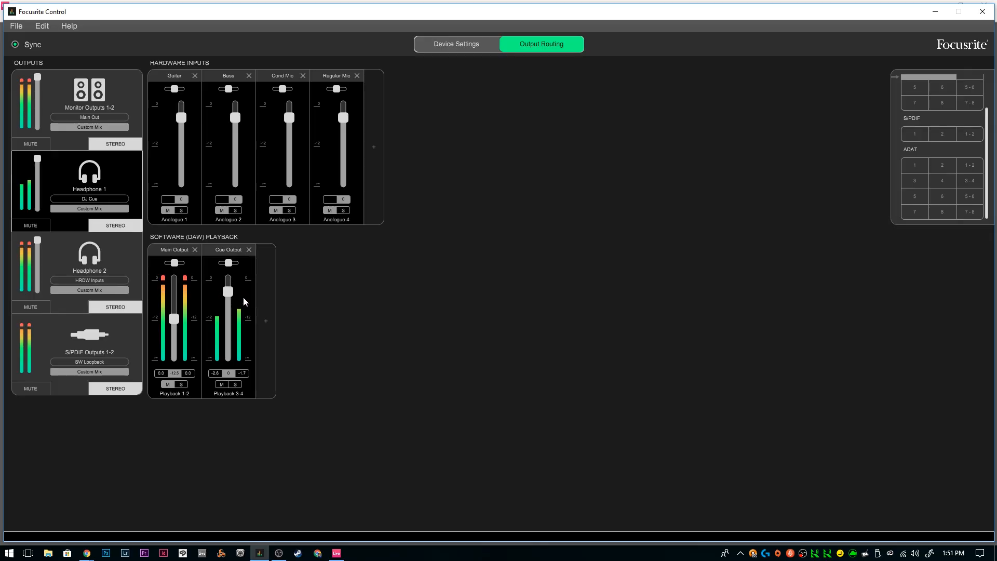
Step: Return to Ableton Live, sweep the crossfader to the B side and back to the centre, and stop playback
key("alt+Tab")
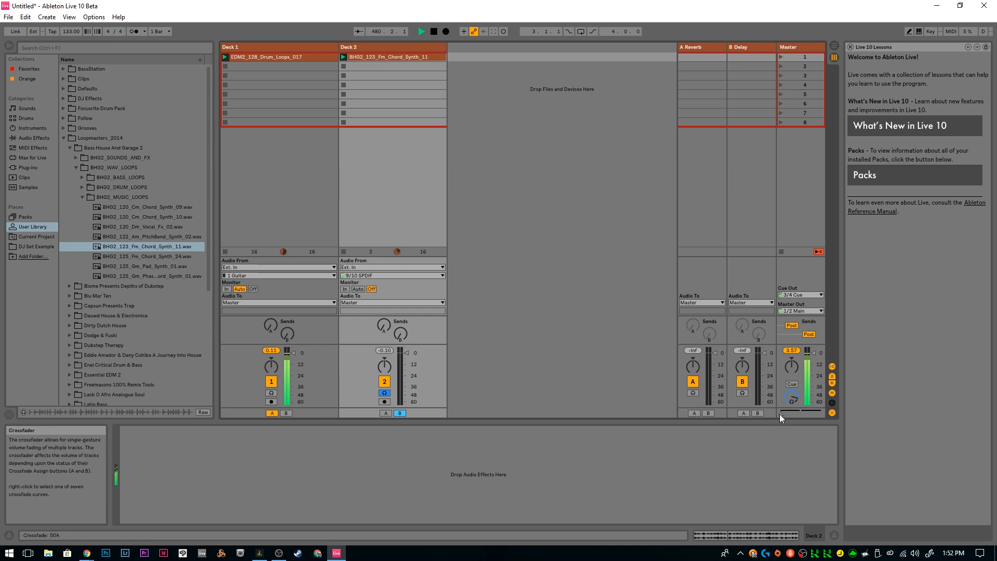
left_click_drag(780, 413, 799, 414)
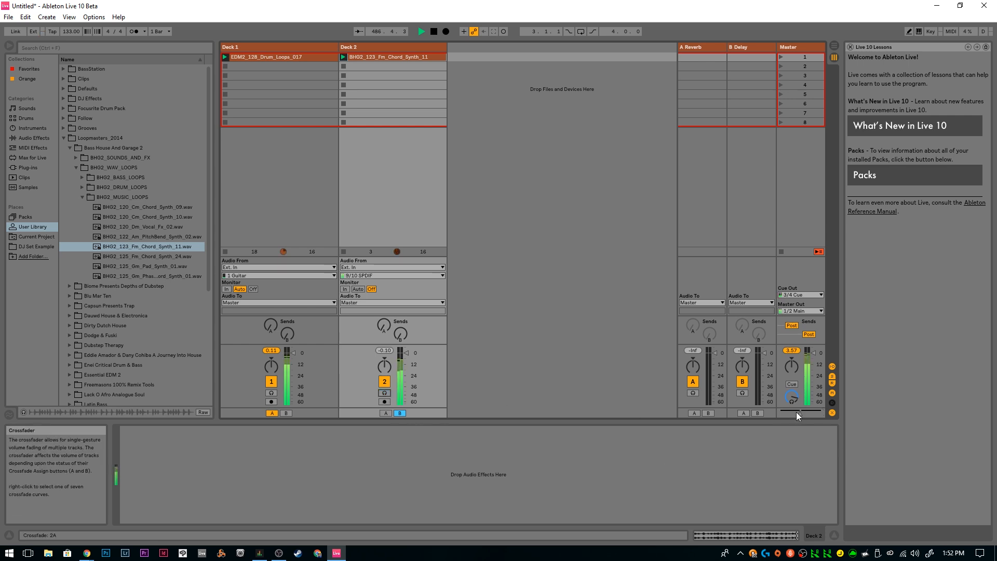
left_click_drag(800, 413, 821, 416)
left_click_drag(822, 417, 799, 417)
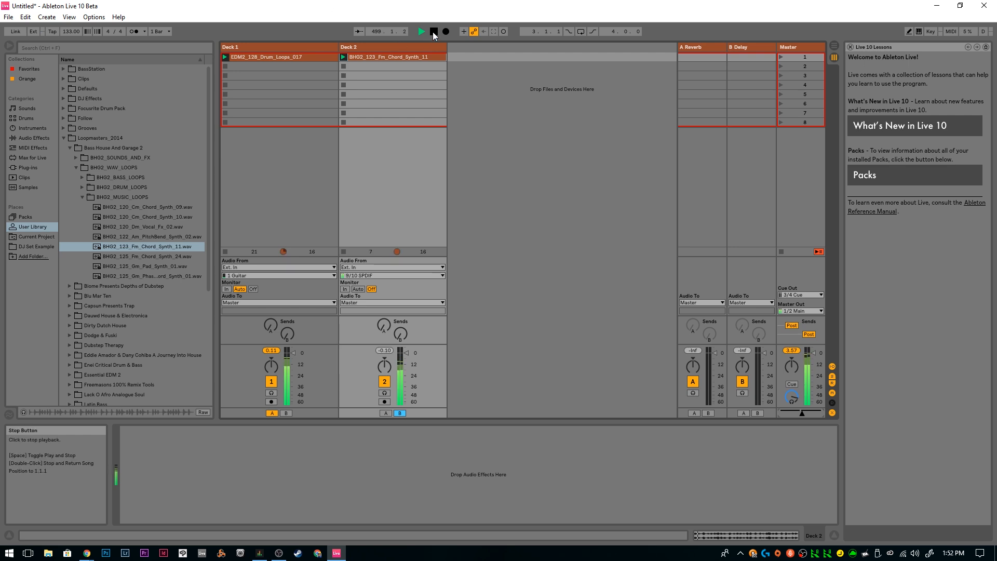
key("space")
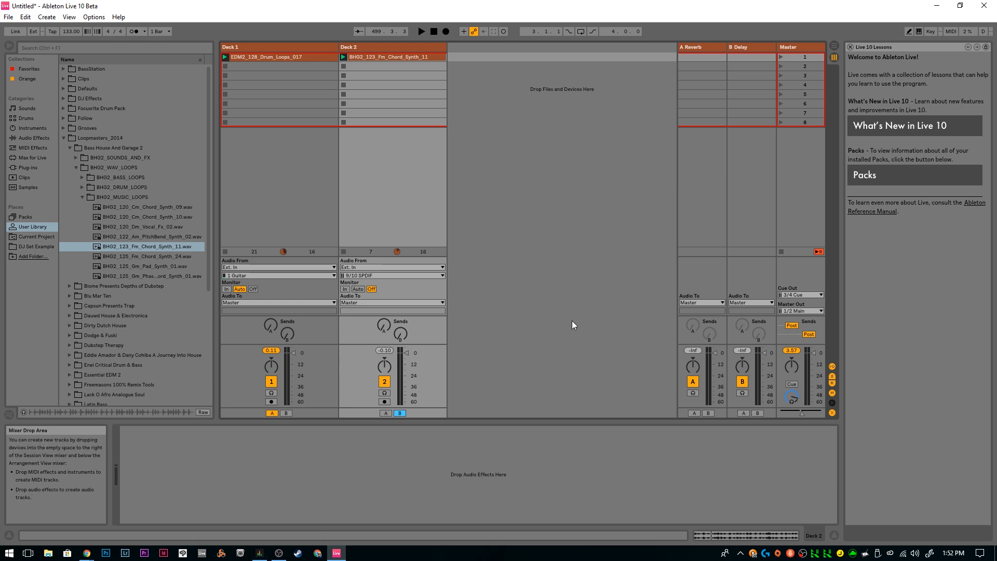
Step: In Focusrite Control's Headphone 2 HRDW Inputs mix, lower the Bass input and set Main Output to about -2.5
key("alt+Tab")
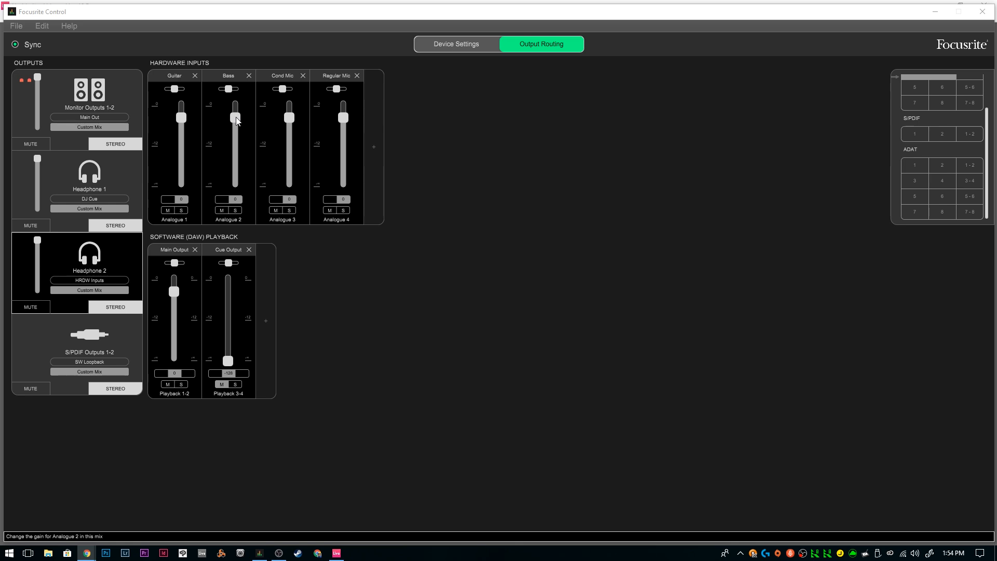
left_click_drag(237, 121, 240, 162)
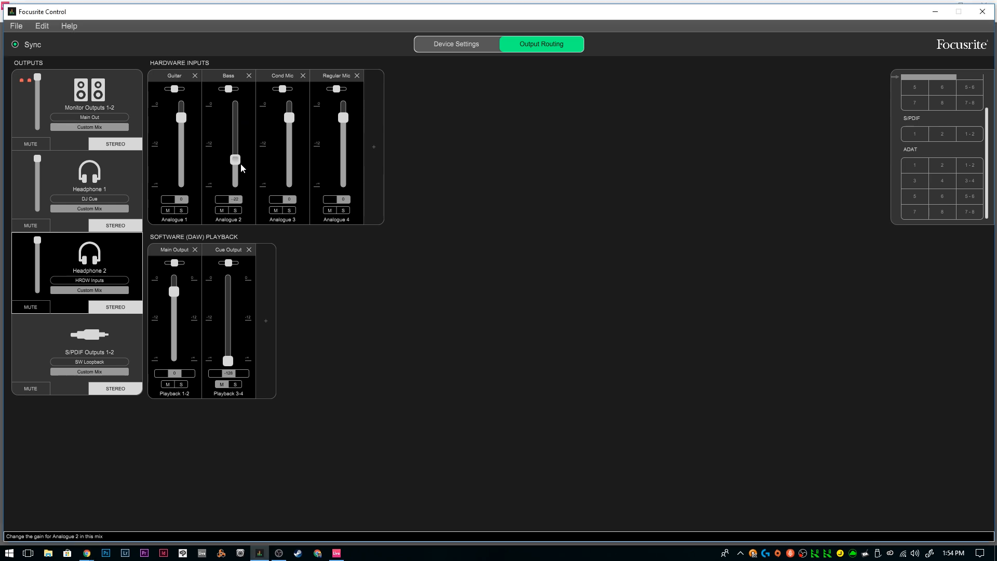
left_click_drag(175, 295, 177, 299)
left_click_drag(229, 362, 235, 335)
left_click_drag(174, 292, 175, 290)
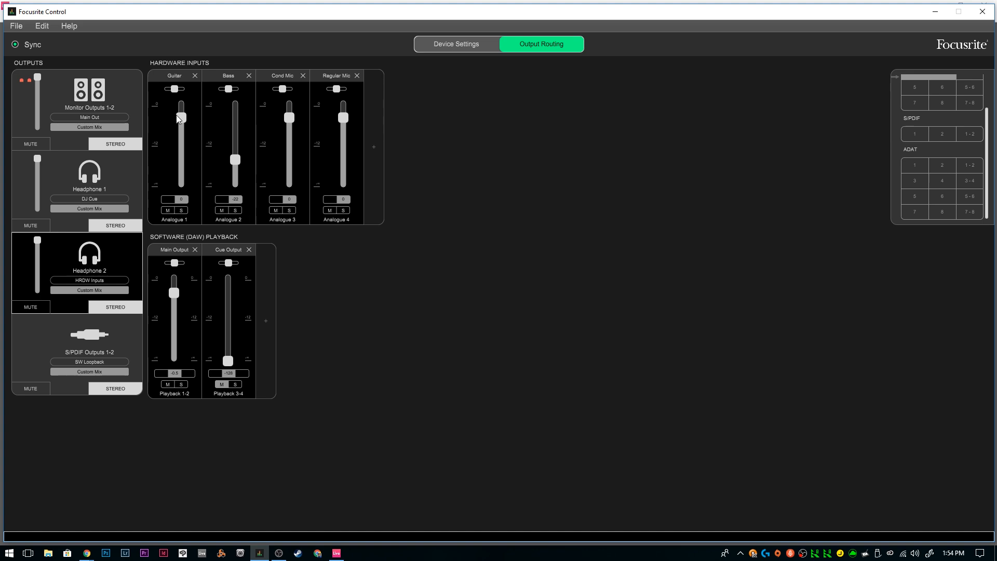
left_click_drag(179, 290, 175, 298)
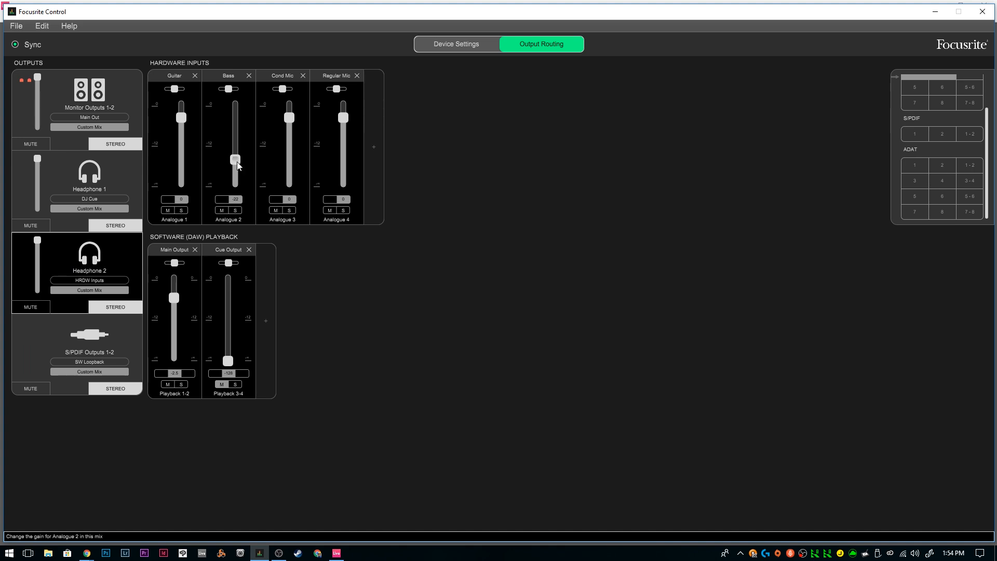
left_click_drag(238, 165, 238, 167)
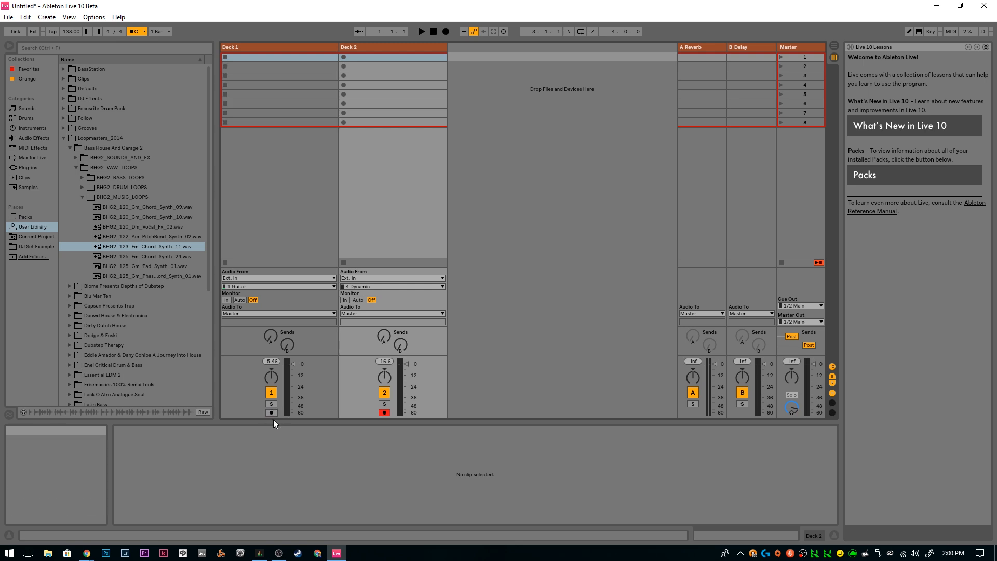
Step: Arm both Deck 1 and Deck 2 for recording in Ableton Live
left_click(384, 413)
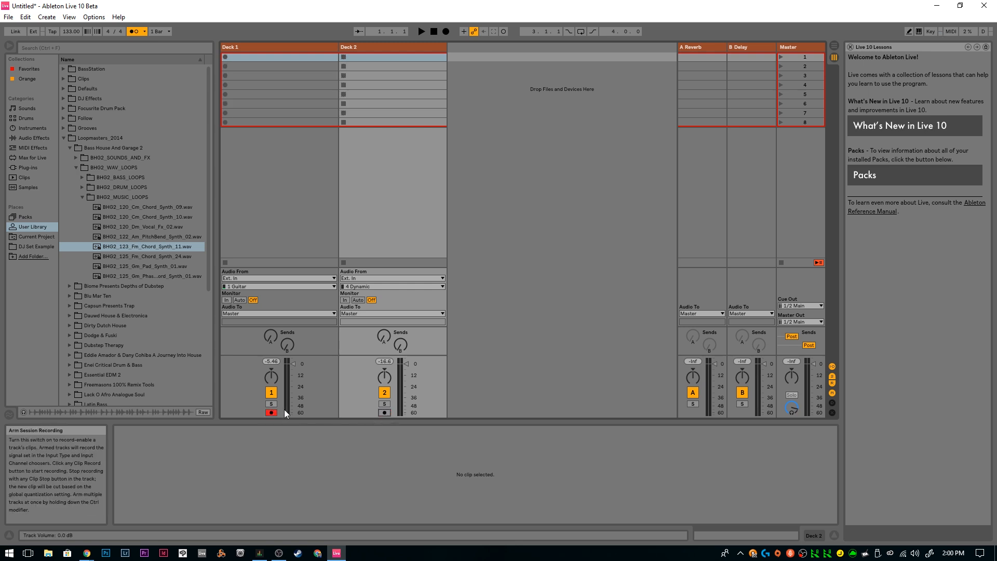
left_click(271, 413)
left_click(385, 413)
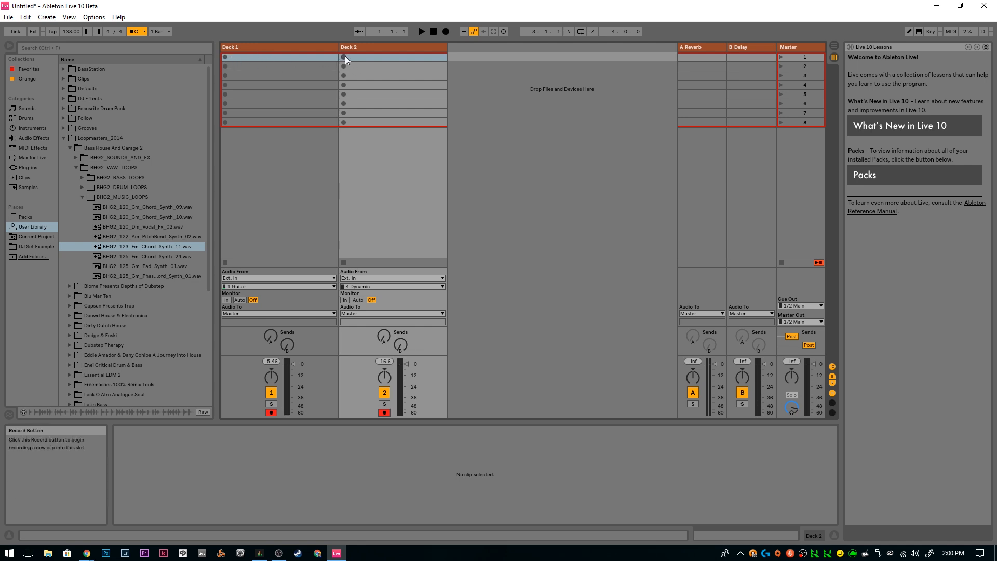
Step: Show the metronome's count-in, sound, rhythm and Enable Only While Recording options, and toggle the metronome off and back on
left_click(141, 32)
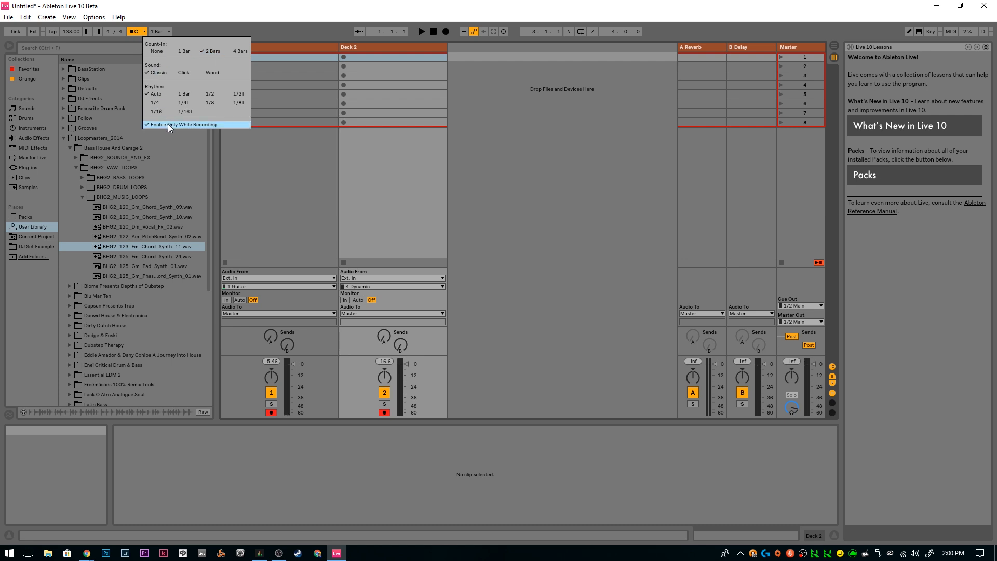
left_click(138, 34)
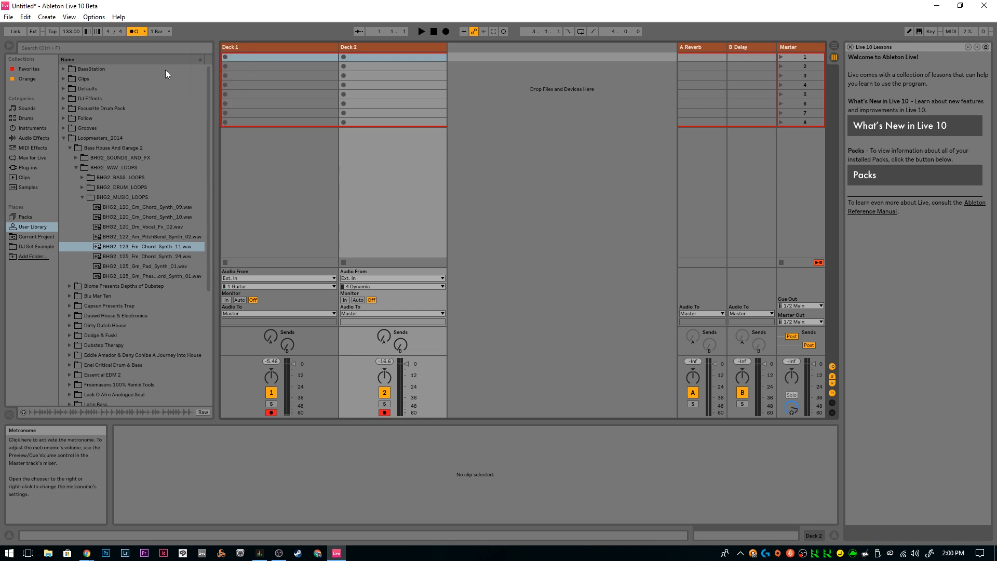
left_click(130, 32)
left_click(133, 31)
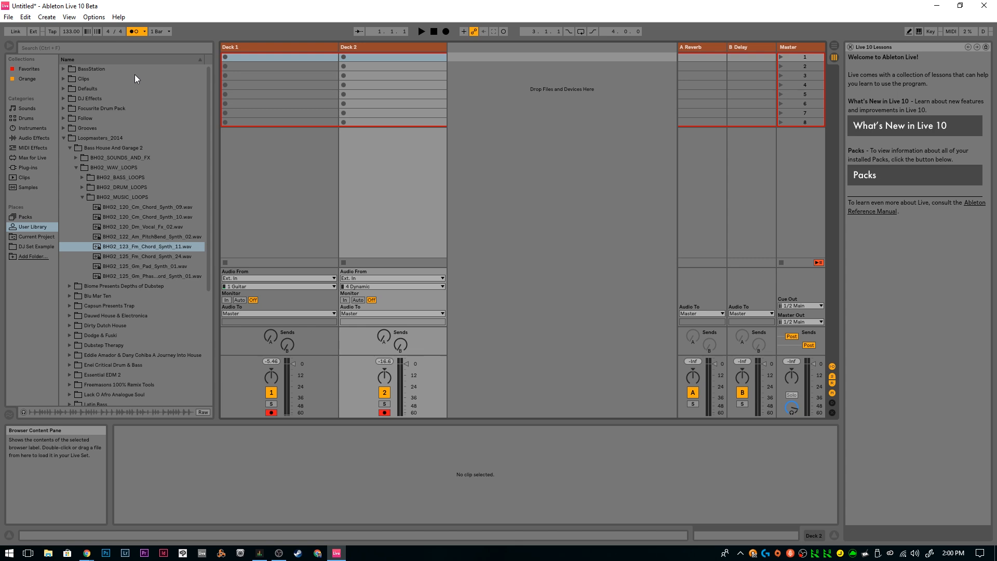
Step: Record into the first clip slots of Deck 1 and Deck 2, and check the Headphone 2 mix meters in Focusrite Control
left_click(226, 57)
left_click(343, 56)
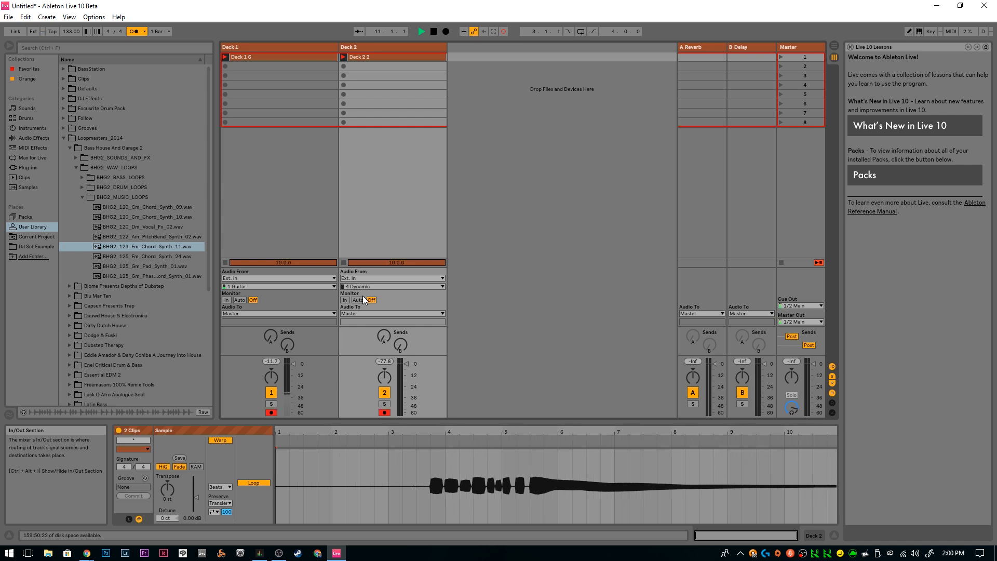
left_click(385, 58)
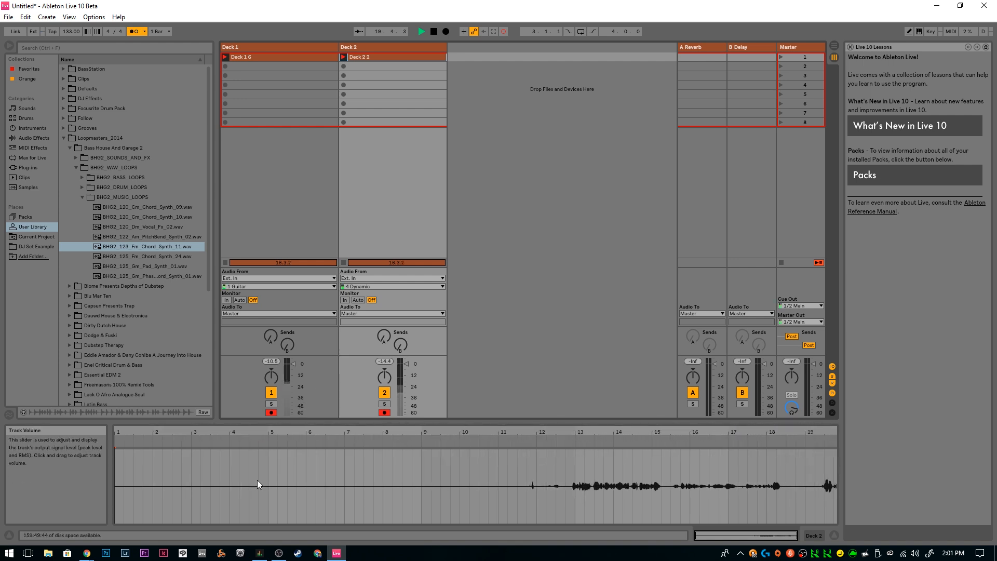
left_click(257, 555)
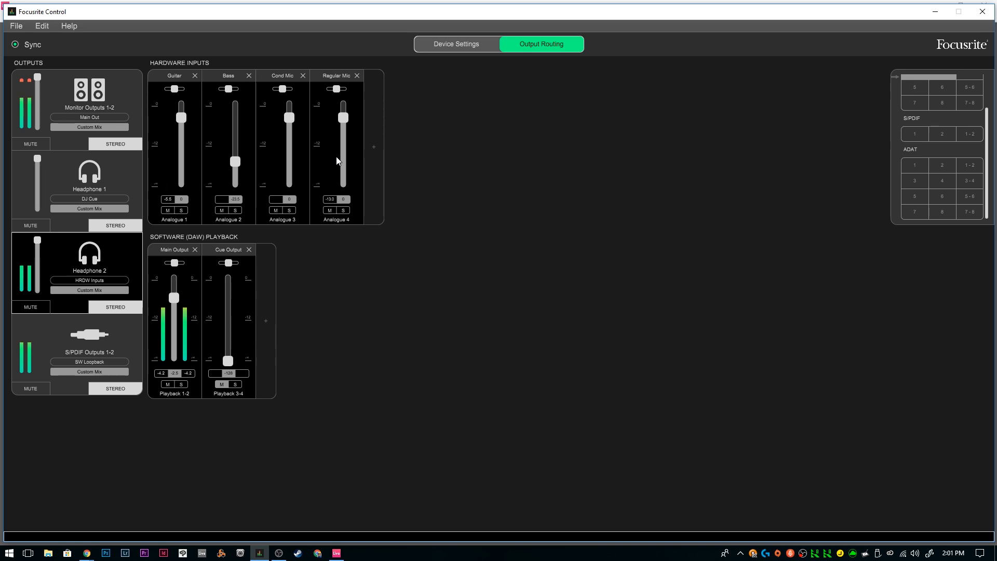
key("alt+Tab")
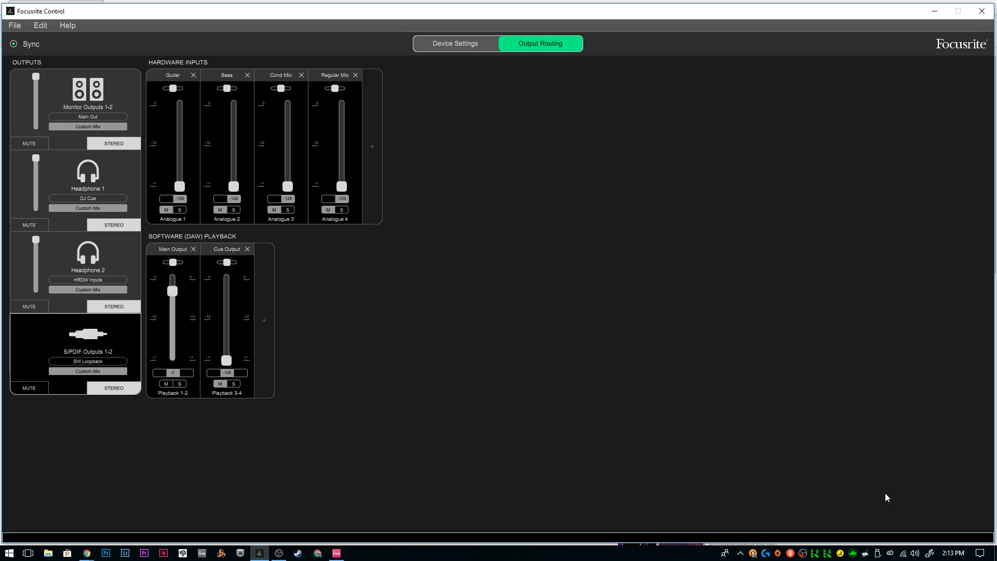
Step: Add the S/PDIF 1-2 hardware input to the SW Loopback mix in Focusrite Control and remove it again
mouse_move(964, 560)
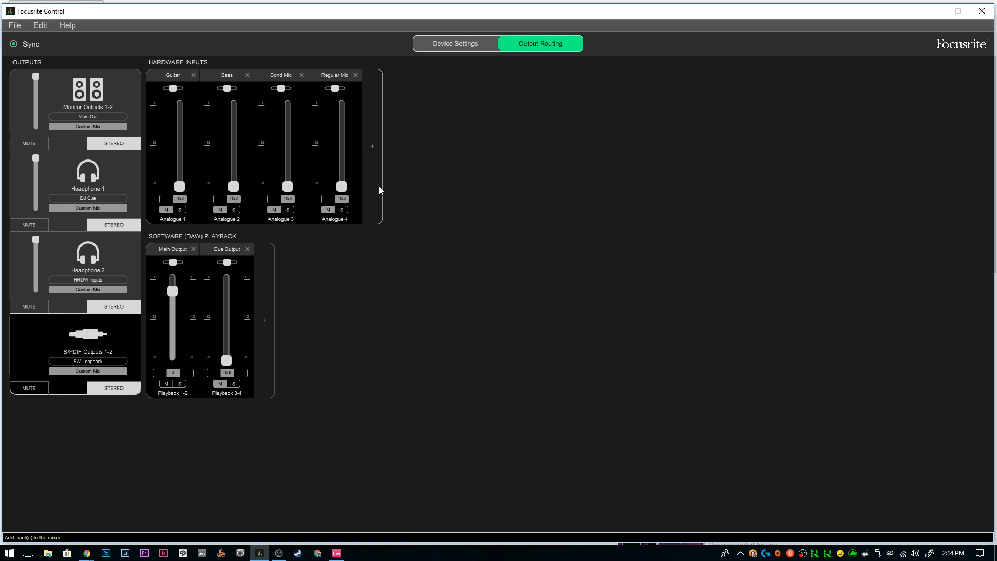
left_click(371, 156)
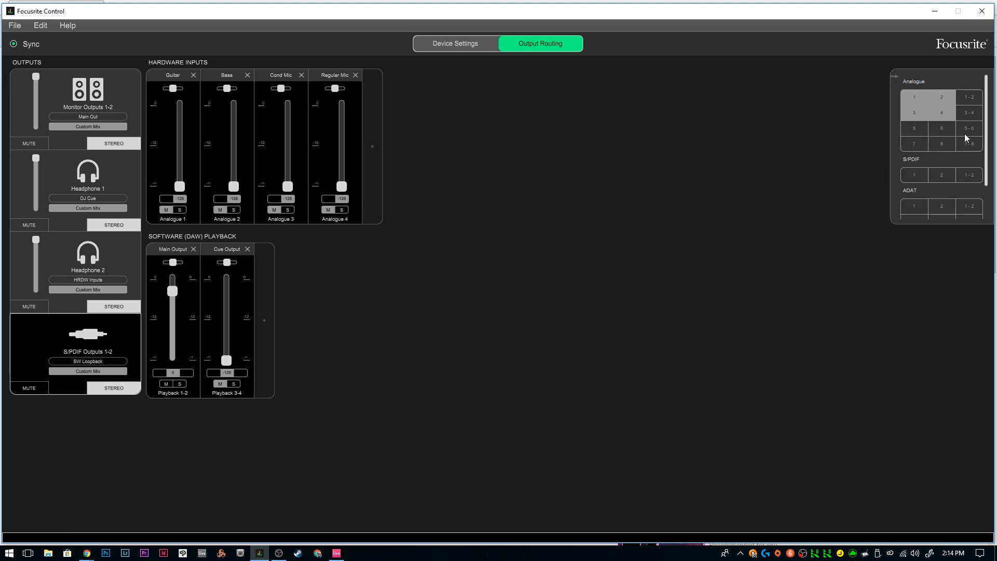
left_click(969, 179)
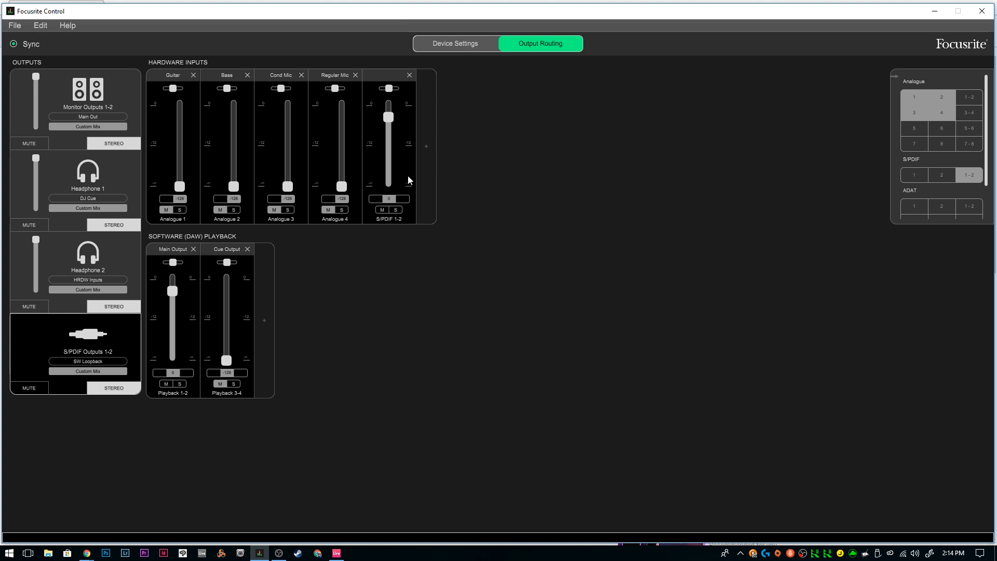
left_click(409, 75)
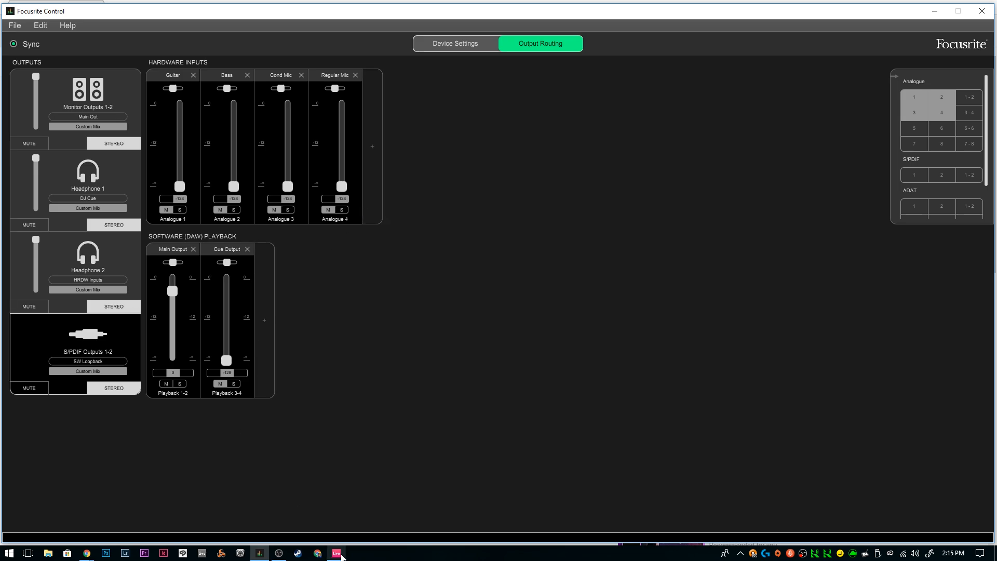
Step: Switch to Ableton Live and delete both MIDI tracks and the Guitar audio track, leaving one audio track
left_click(337, 552)
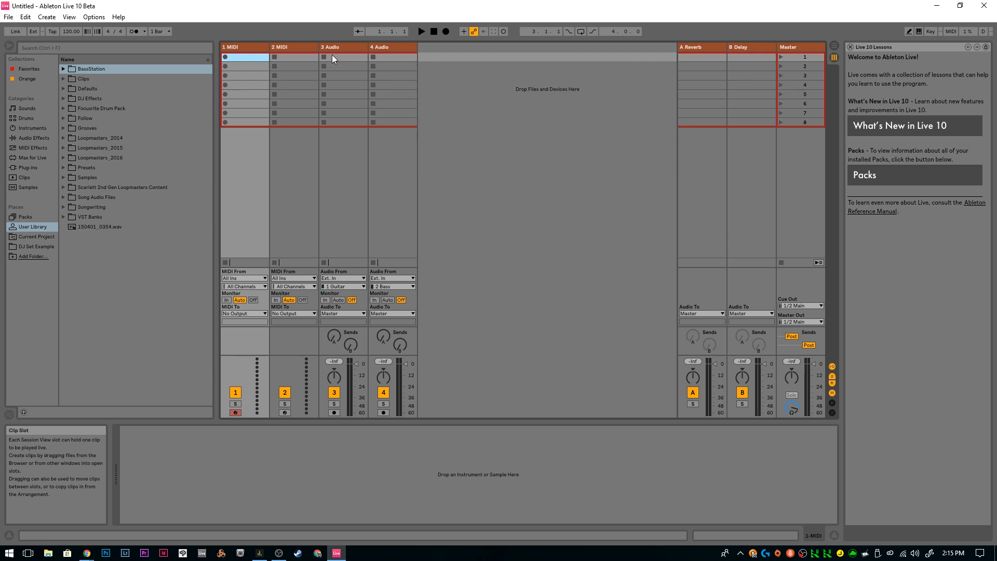
left_click(260, 47)
right_click(262, 47)
left_click(274, 76)
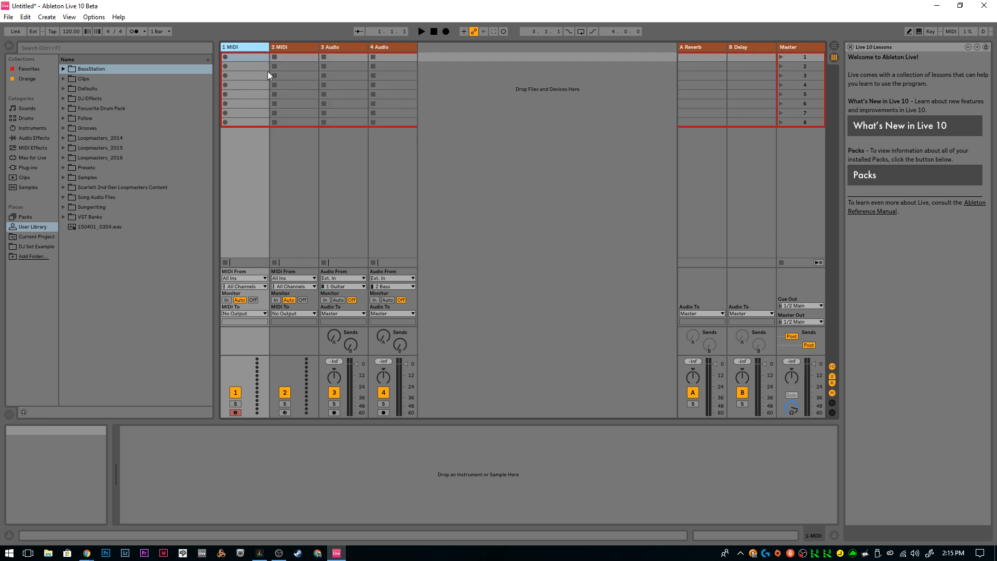
right_click(244, 47)
left_click(260, 76)
right_click(244, 48)
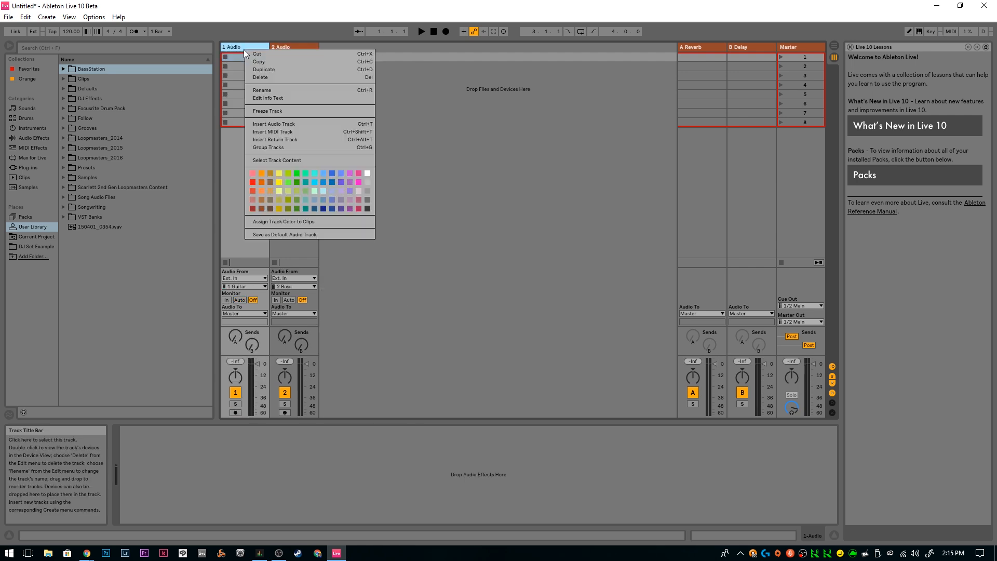
left_click(260, 77)
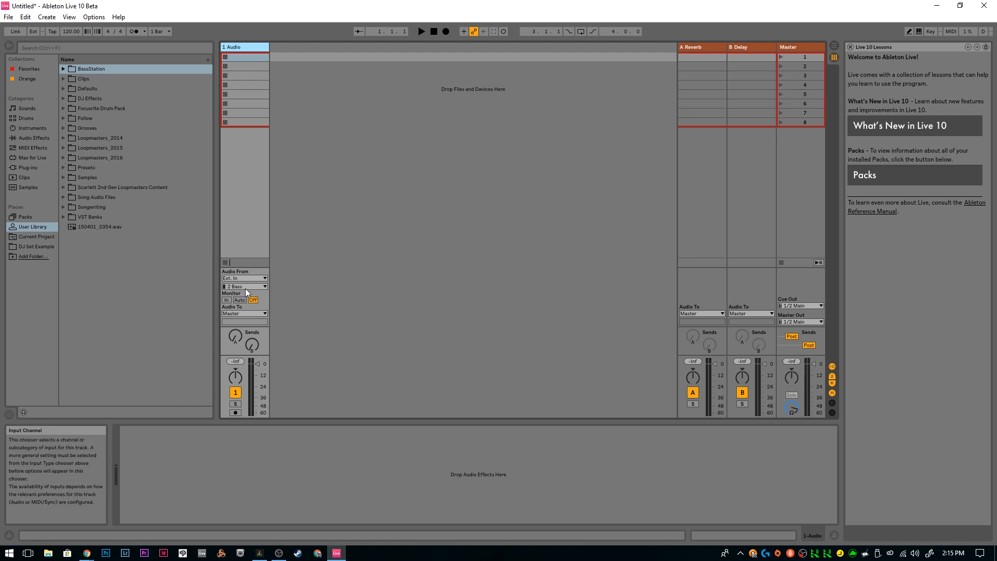
Step: Set the remaining audio track's input to 9/10 SPDIF and arm the track for recording
left_click(247, 289)
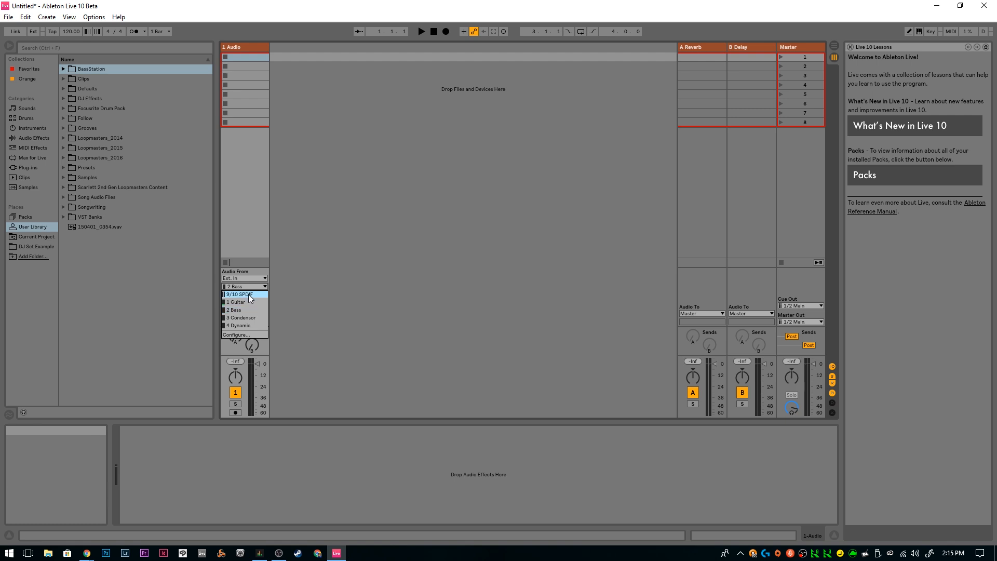
left_click(248, 294)
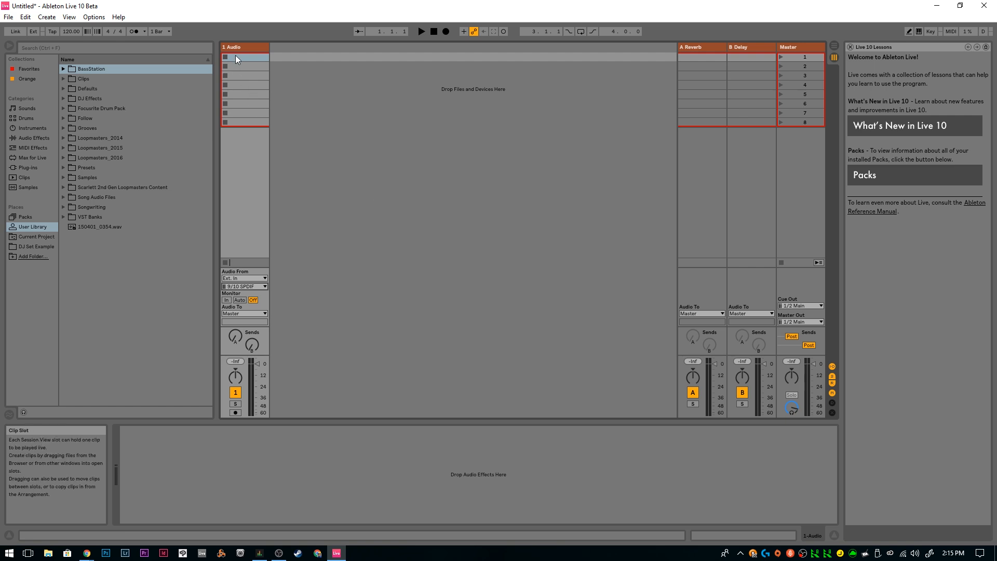
left_click(234, 413)
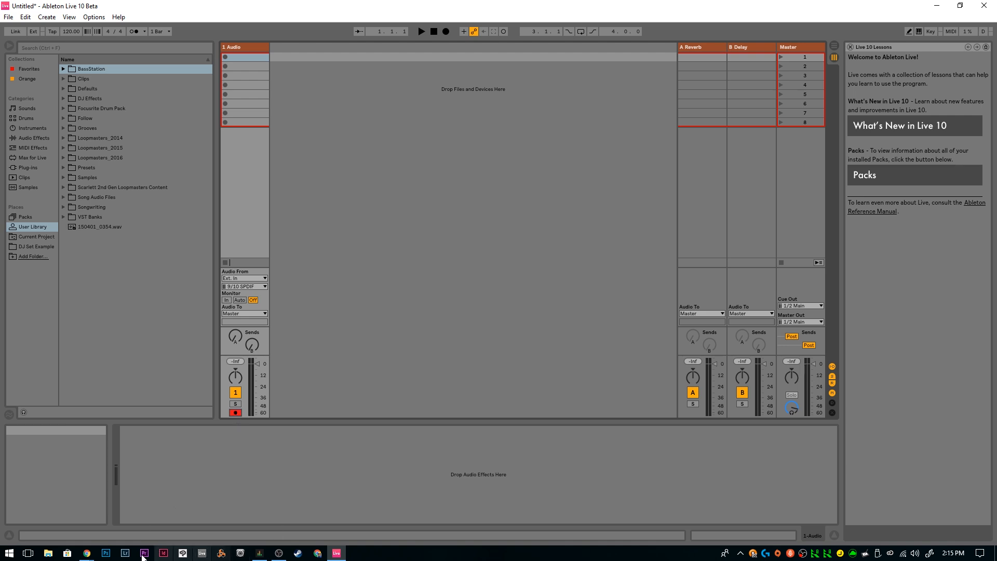
Step: Play the "Can You Take Portraits Anywhere?" video in Chrome, and return to Ableton Live to check the audio track's input level
mouse_move(86, 557)
left_click(281, 499)
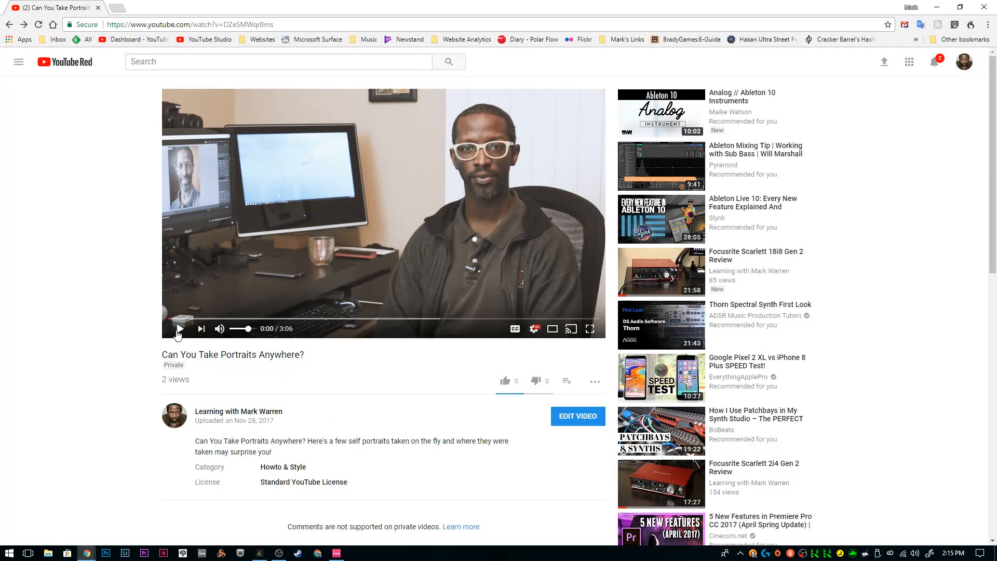
left_click(177, 331)
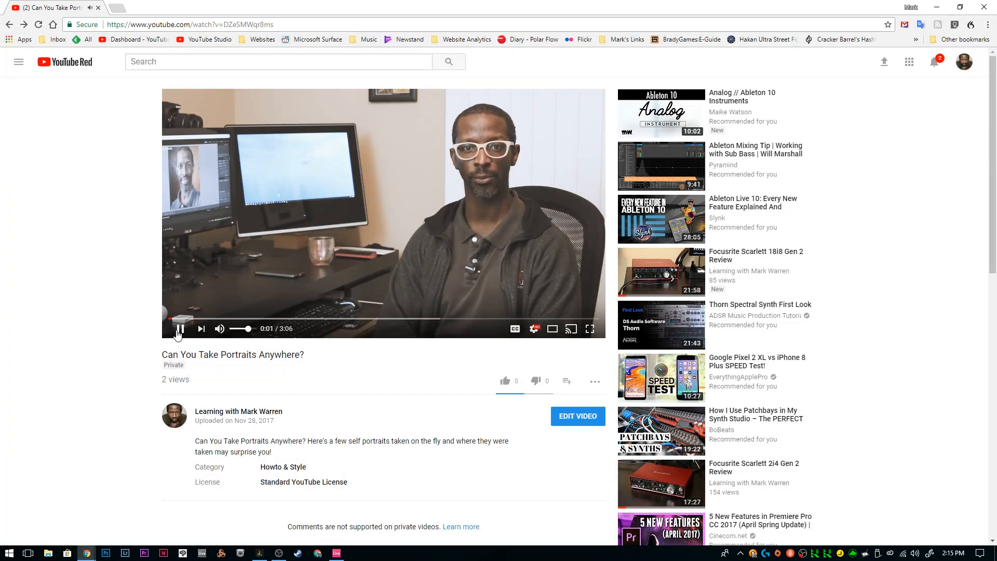
left_click(336, 555)
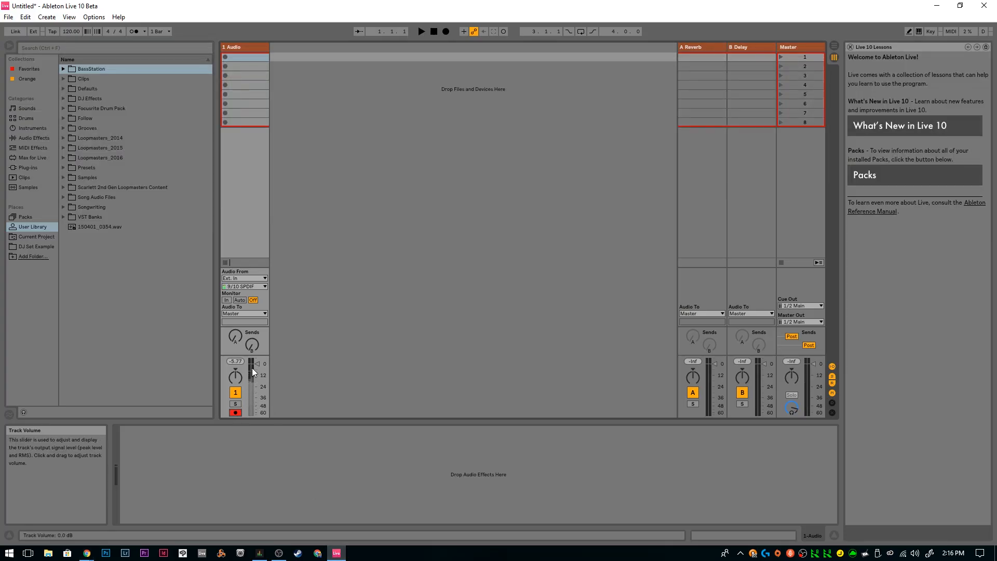
Step: Start recording into the audio track's first clip slot, and play the YouTube video from the beginning in Chrome
left_click(225, 57)
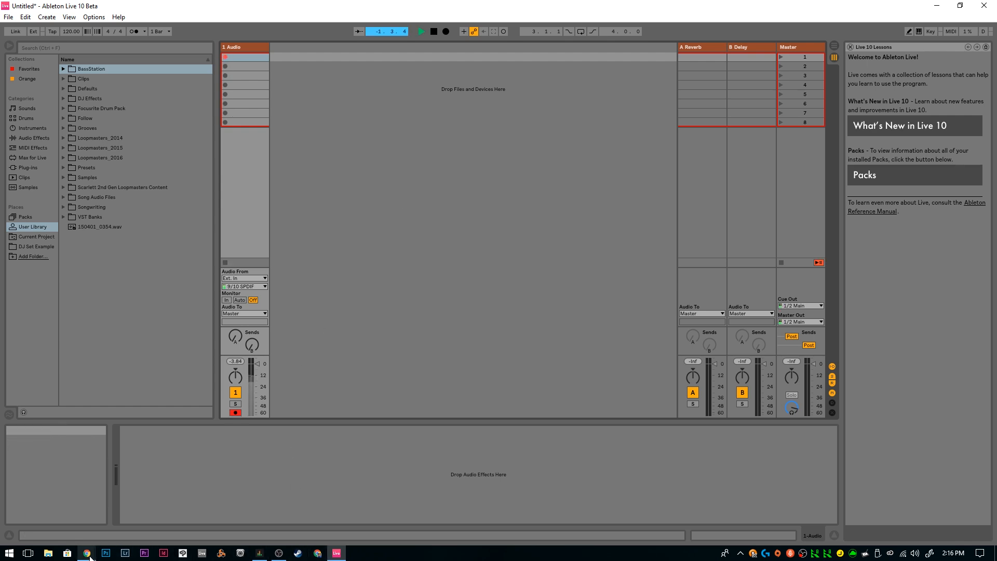
mouse_move(90, 555)
left_click(275, 507)
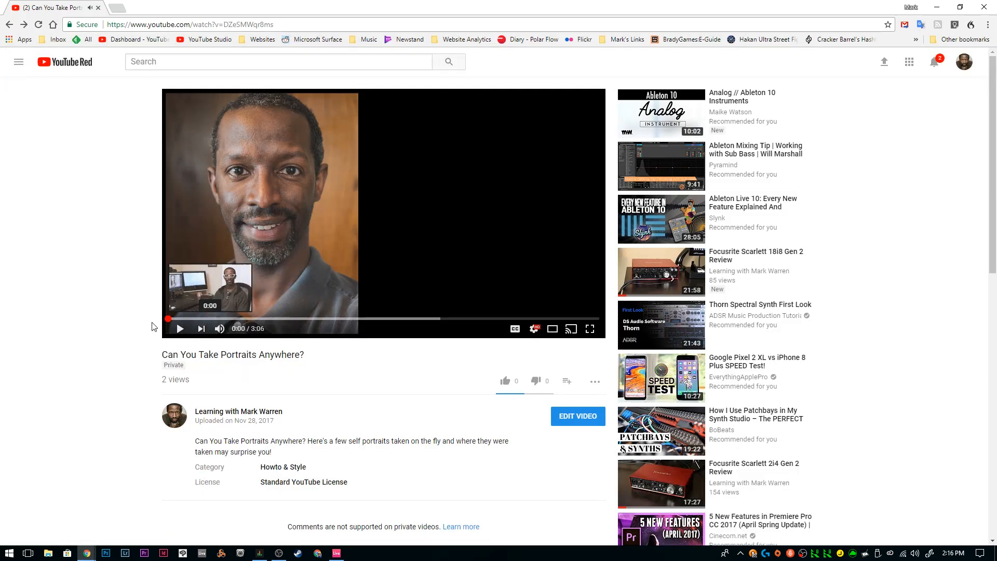
left_click(177, 332)
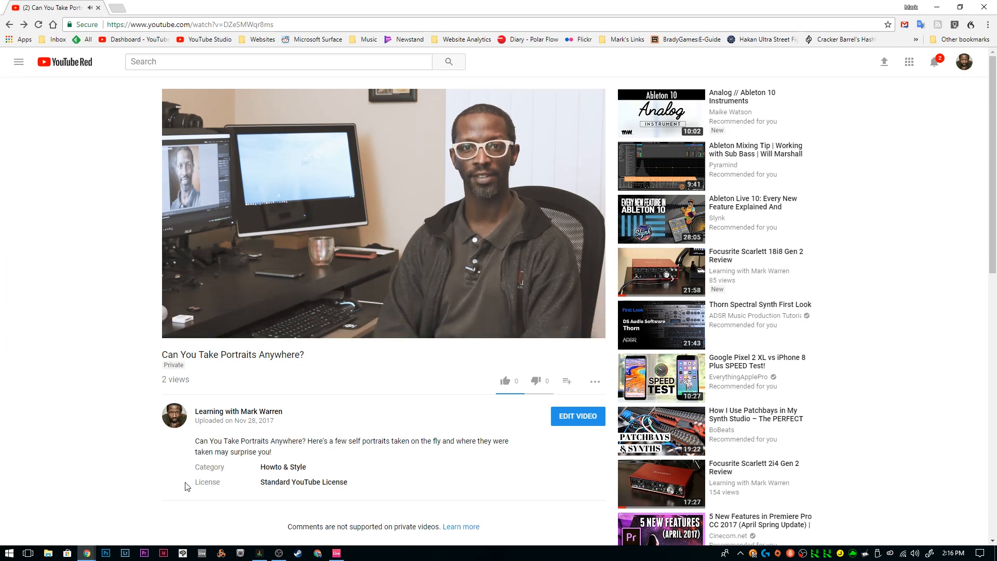
Step: Check the SW Loopback mix meters in Focusrite Control, and display the recording clip's waveform in Ableton Live
mouse_move(261, 557)
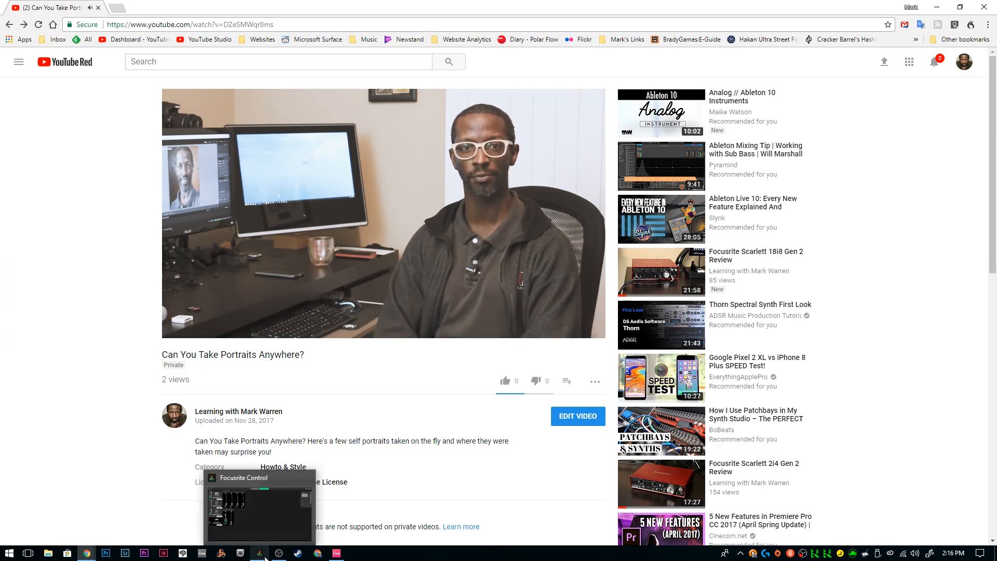
left_click(261, 557)
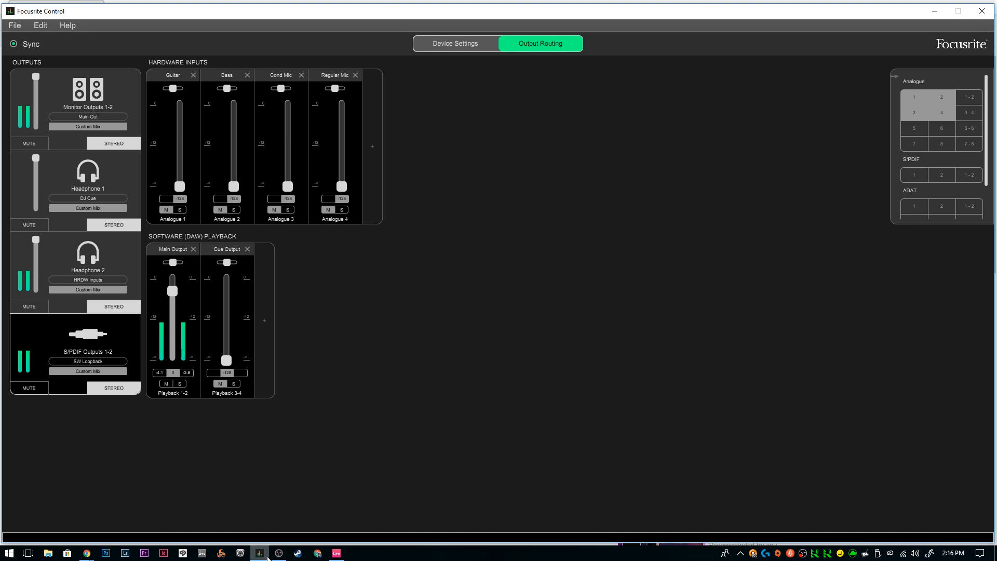
left_click(336, 553)
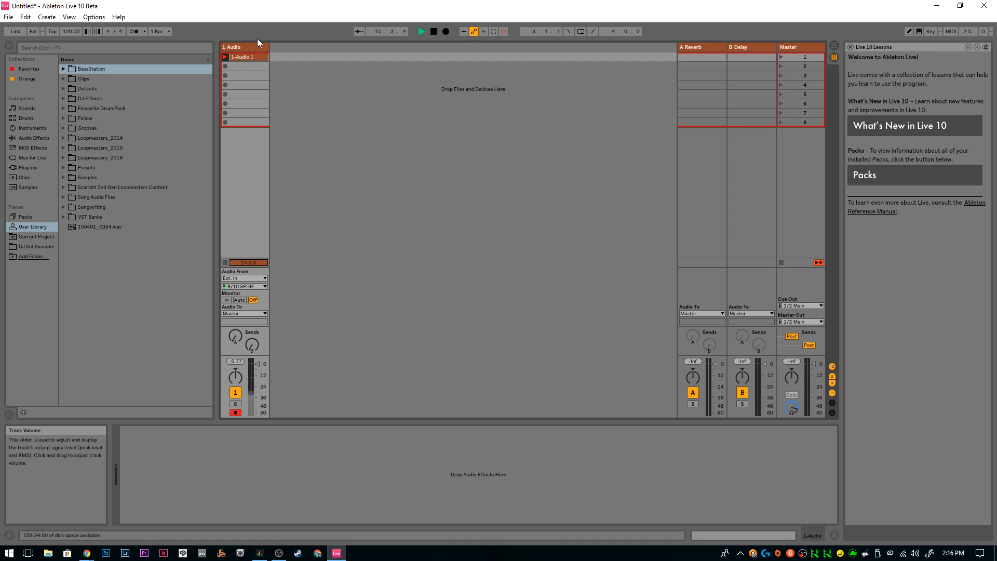
left_click(249, 60)
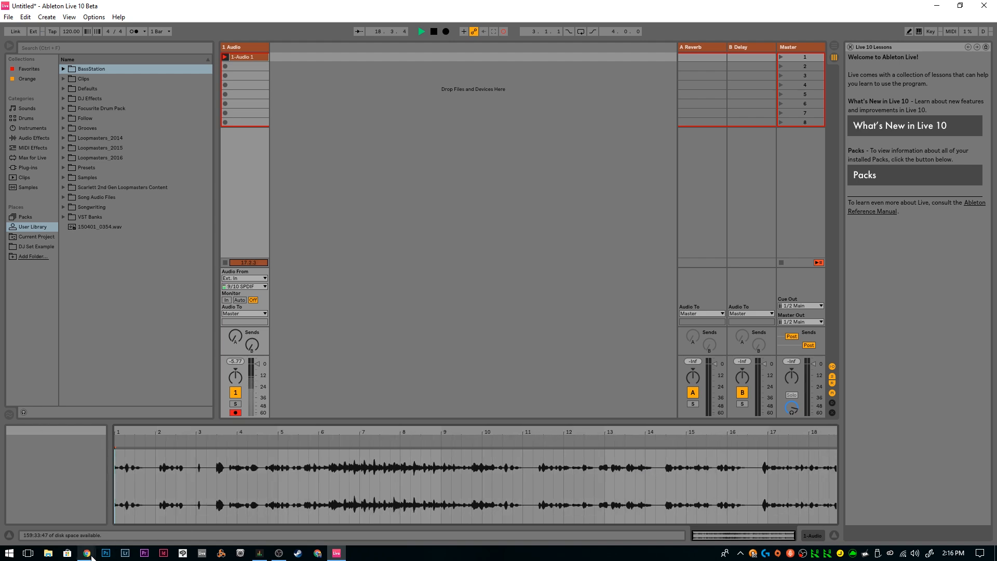
Step: Check the playing video in Chrome, and return to Ableton Live to stop the recording
mouse_move(87, 553)
left_click(254, 511)
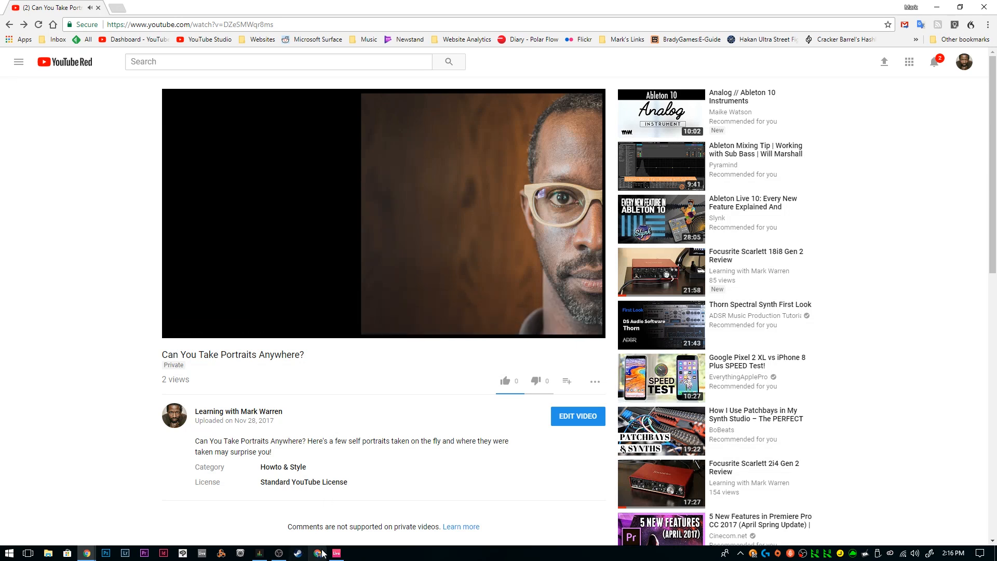
mouse_move(337, 555)
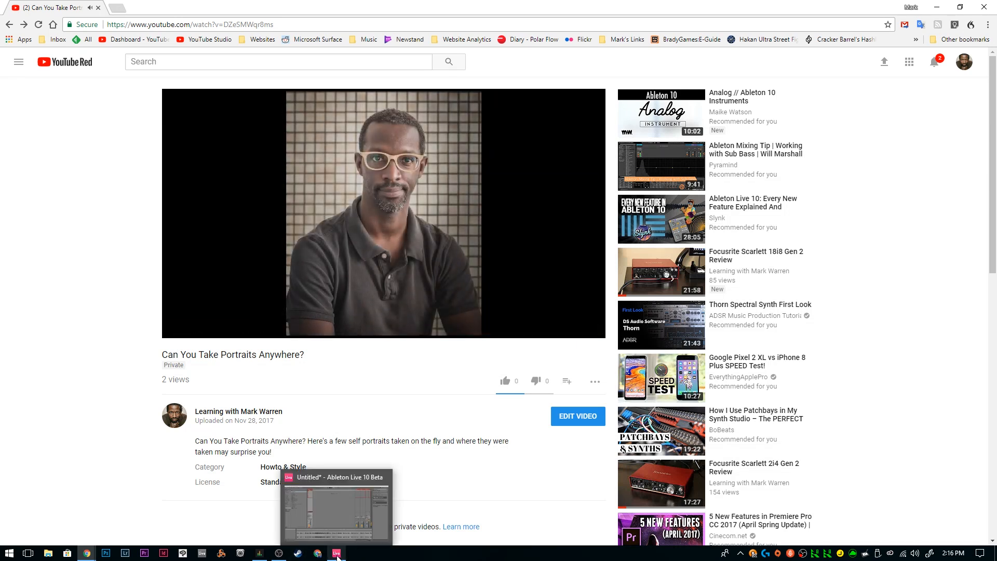
left_click(337, 556)
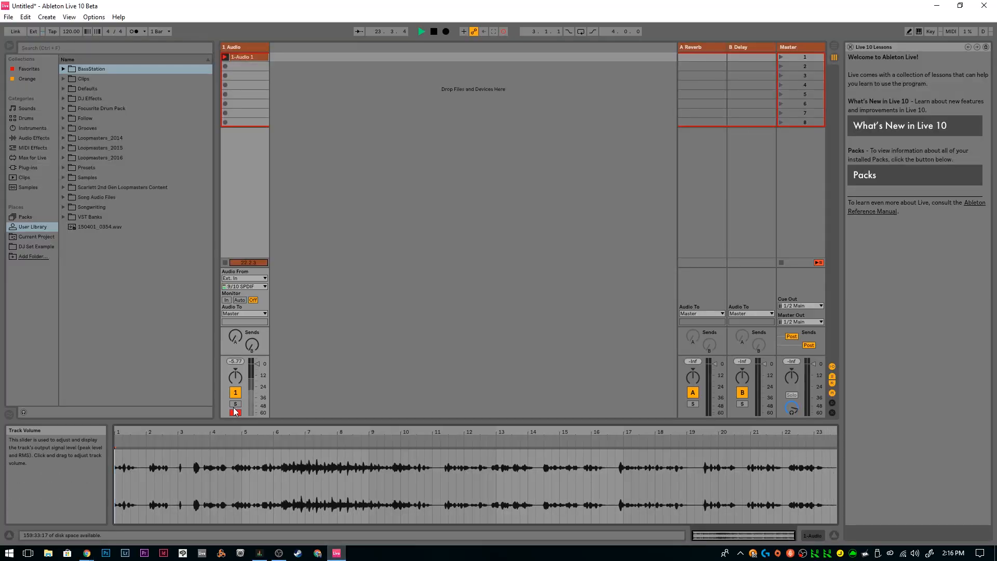
left_click(434, 32)
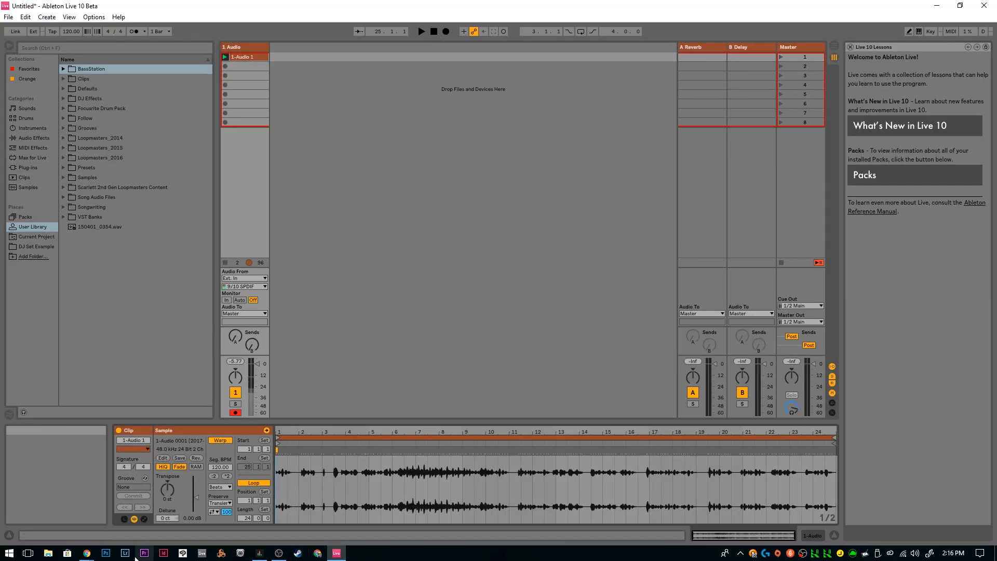
Step: Switch to Chrome, pause the YouTube video and minimize the browser window
mouse_move(87, 553)
left_click(267, 514)
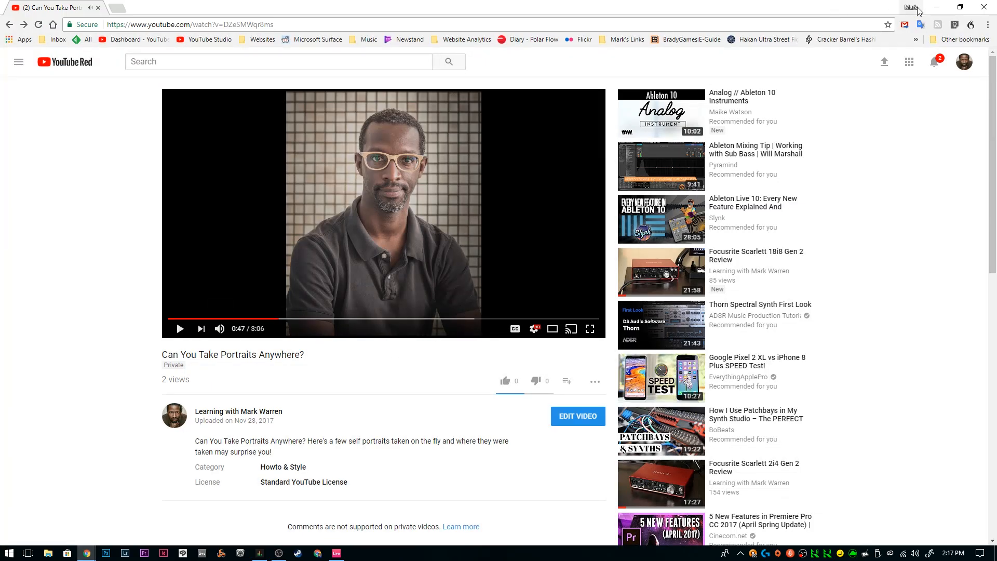
left_click(936, 8)
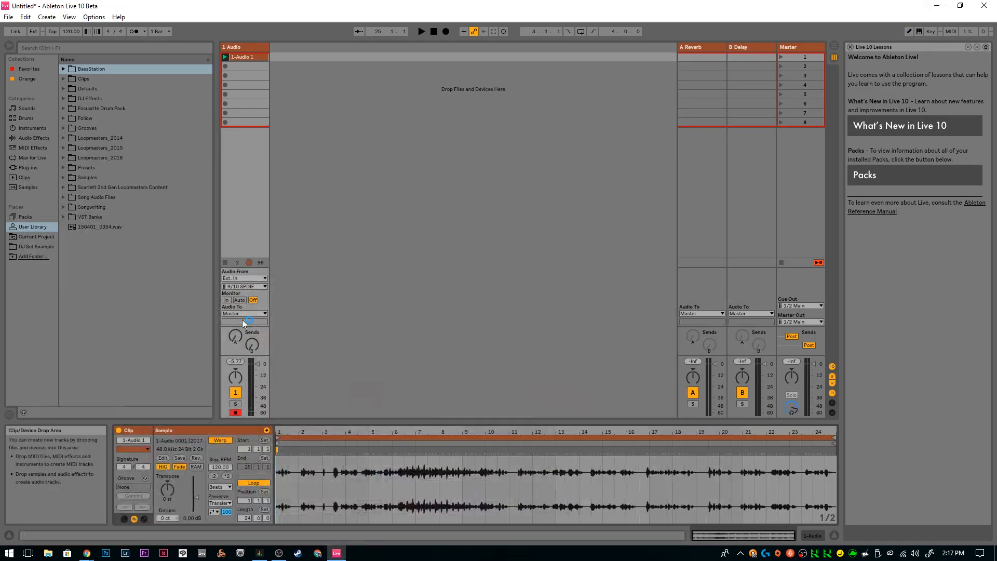
Step: Disarm the audio track, play back the recorded clip in its first slot, and stop playback
left_click(235, 413)
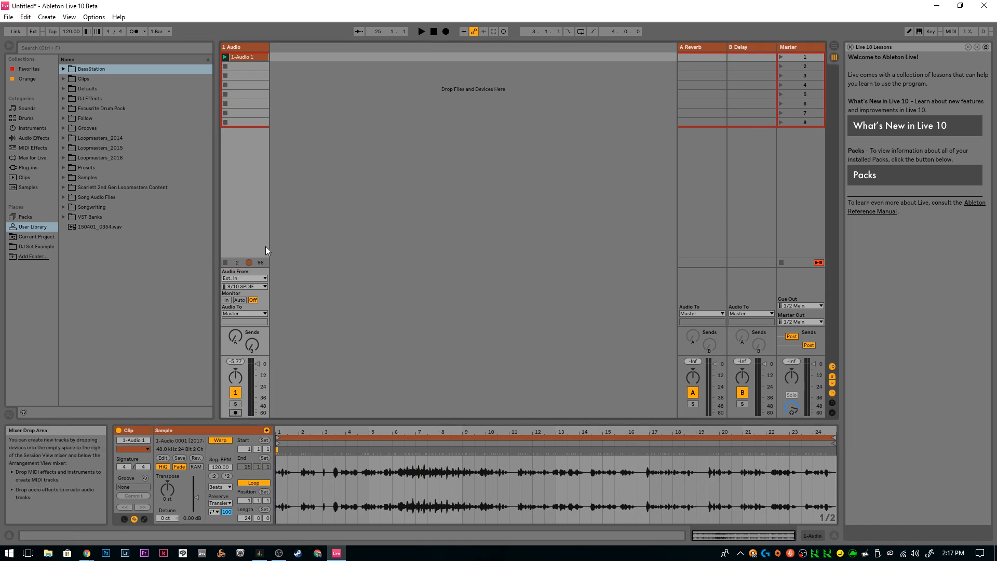
left_click(225, 57)
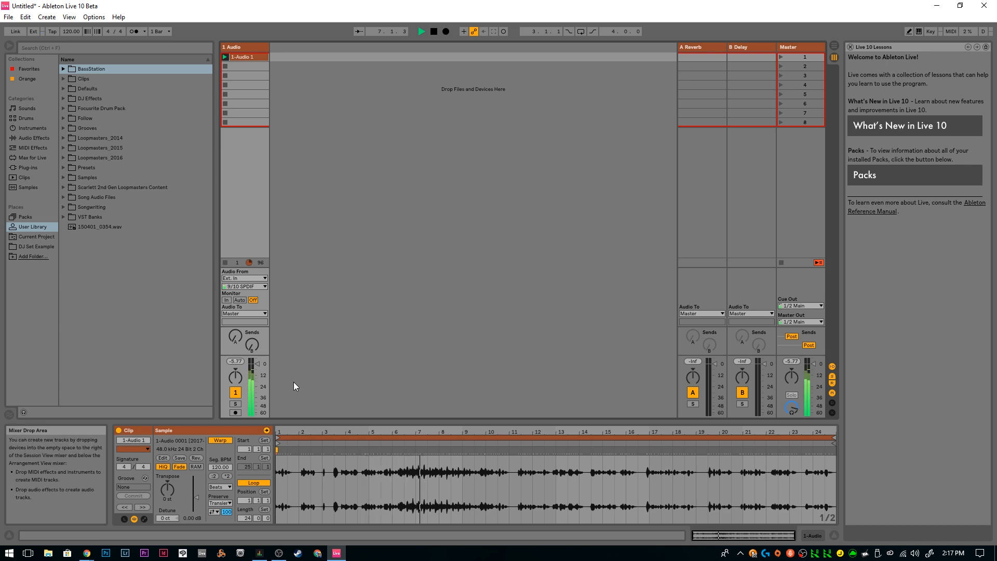
left_click(434, 31)
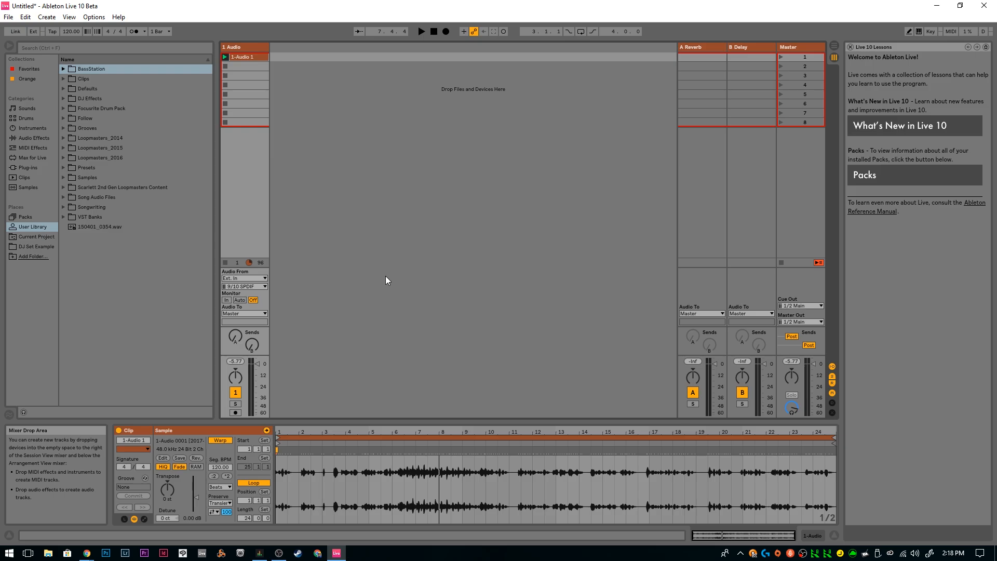
Step: Switch to Focusrite Control's output routing to view the DJ Cue mix for Headphone 1
key("alt+Tab")
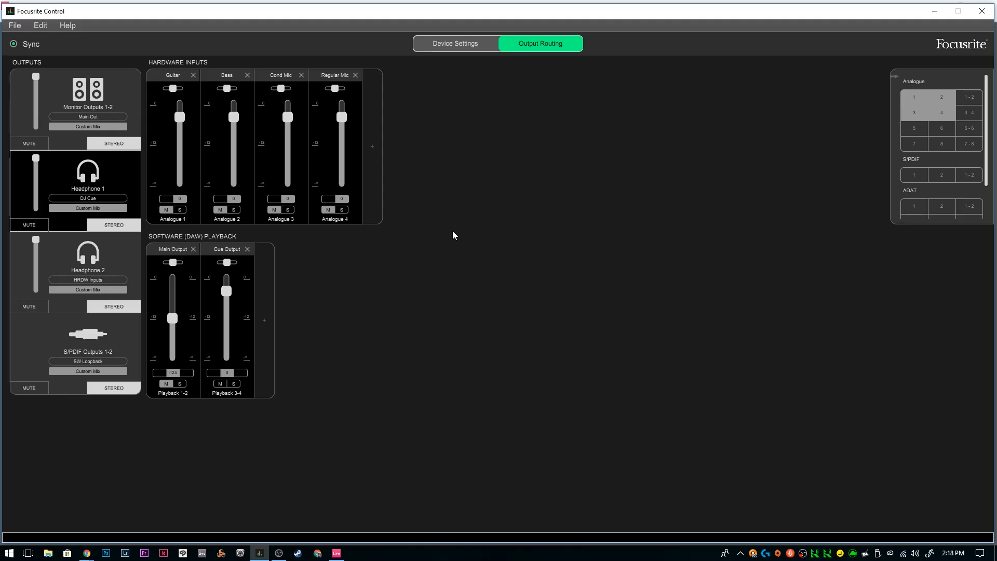